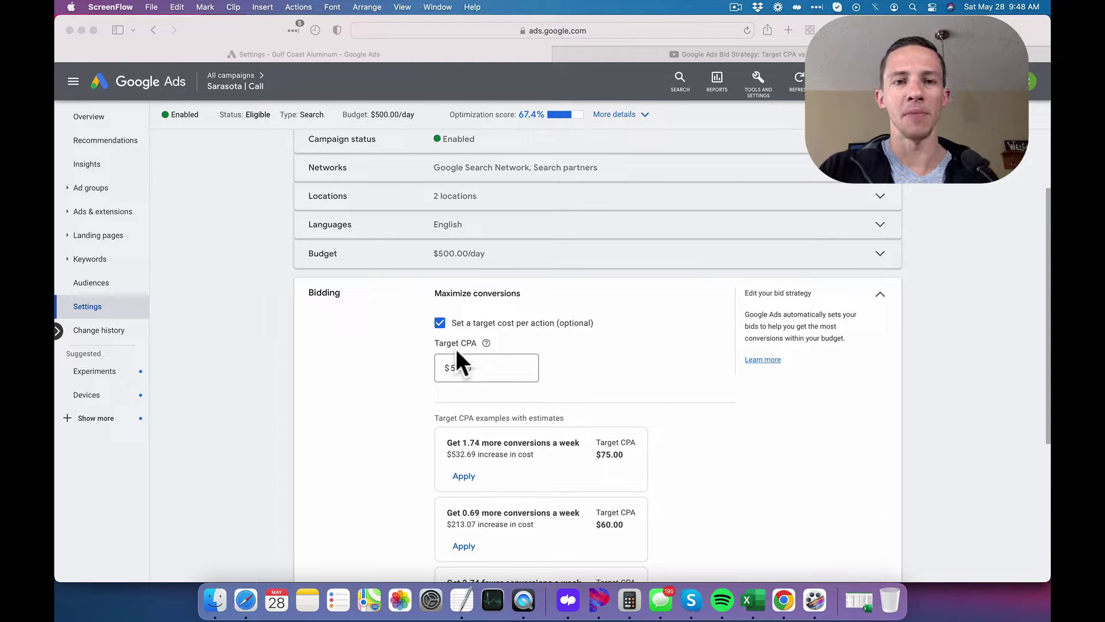
Step: Return to All campaigns and select the Naples, Fort Myers and Sarasota Call campaigns
click(224, 74)
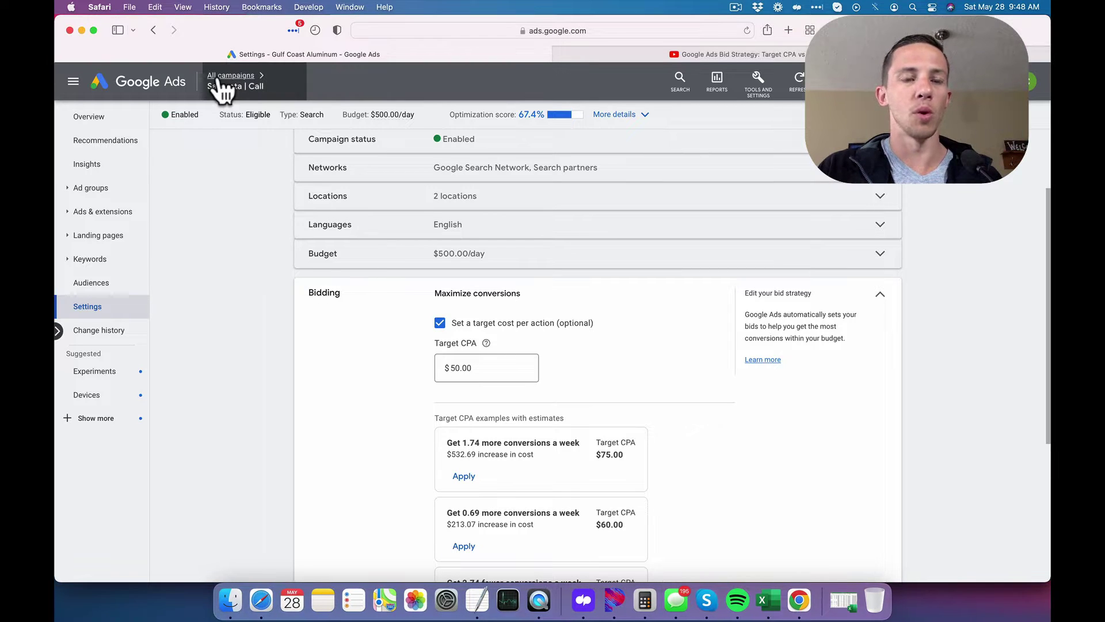
click(219, 75)
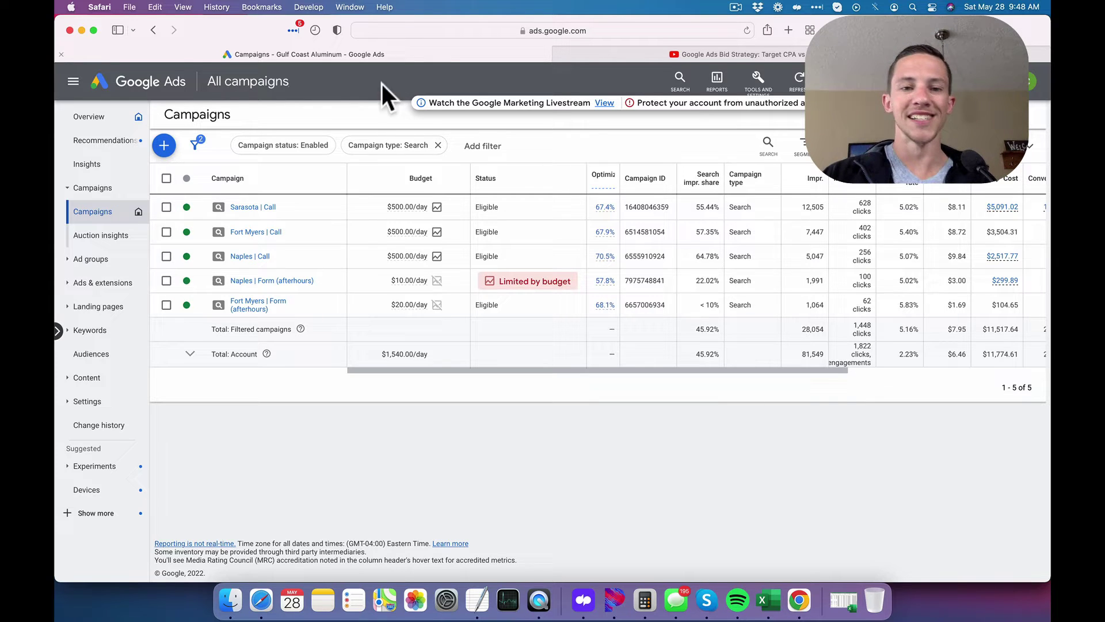
drag(371, 369, 455, 370)
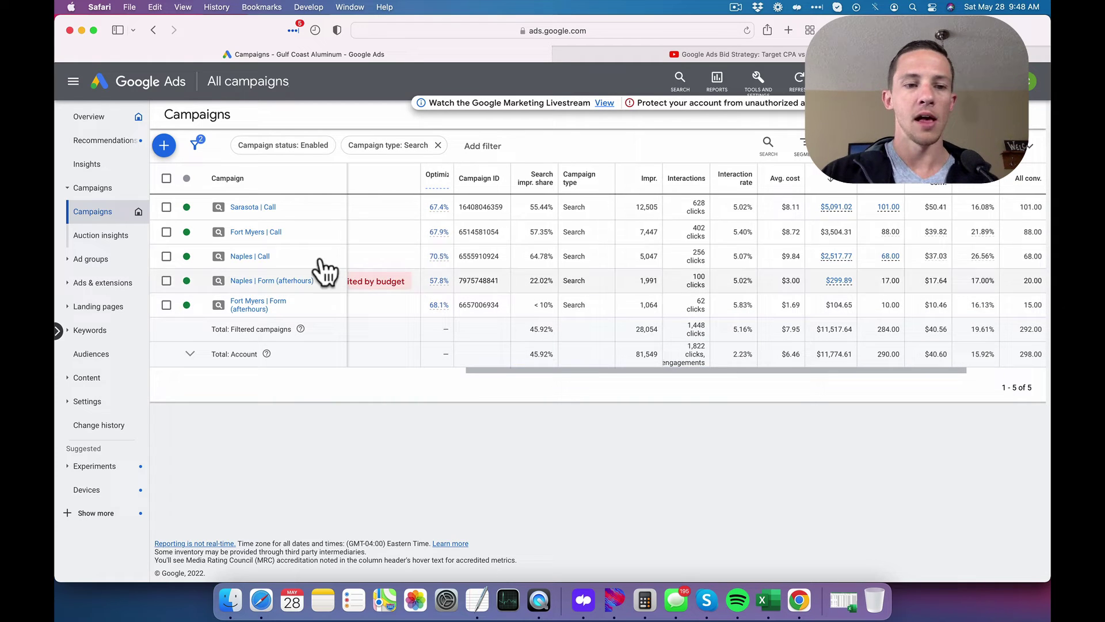
click(167, 256)
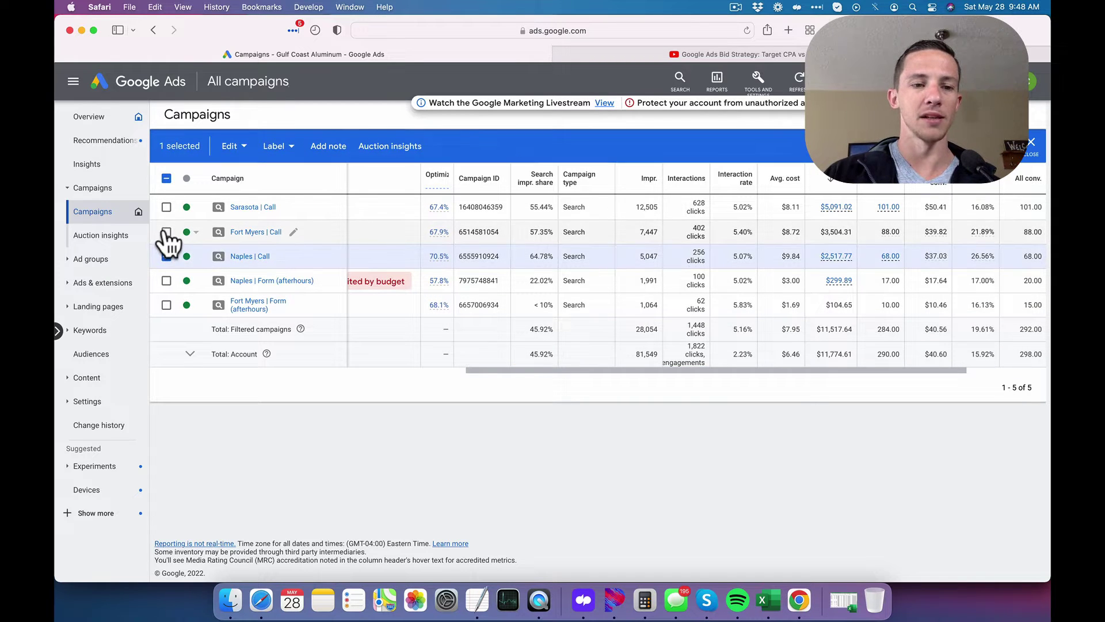
click(166, 232)
click(166, 207)
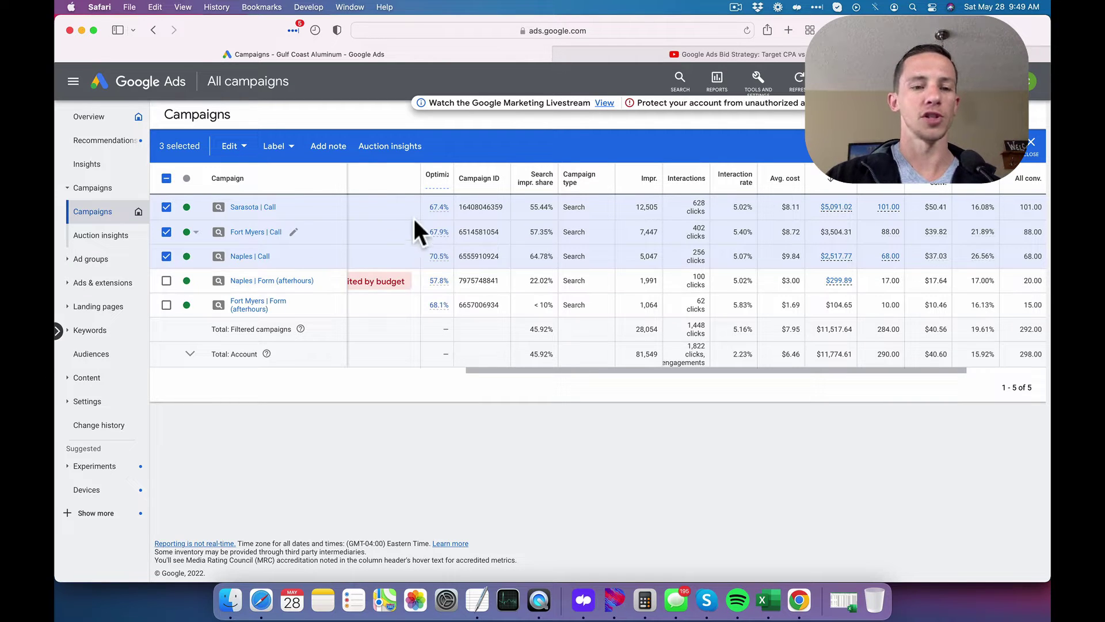
scroll(392, 213, right, 4)
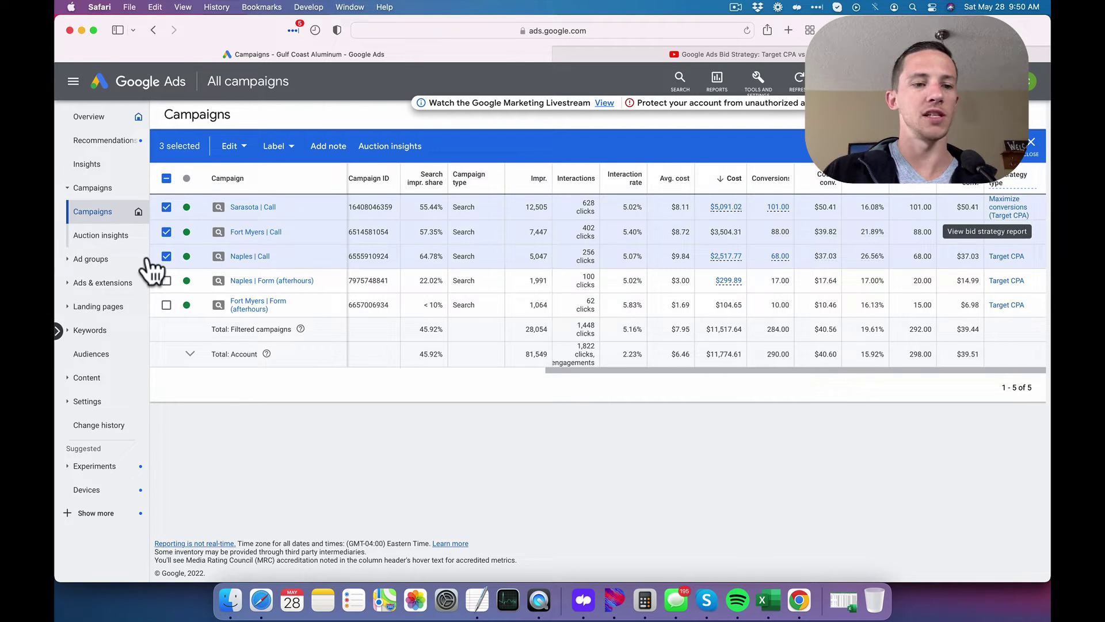
Step: Show Sarasota | Call's Bidding settings: Maximize conversions with a $50.00 target CPA
click(253, 207)
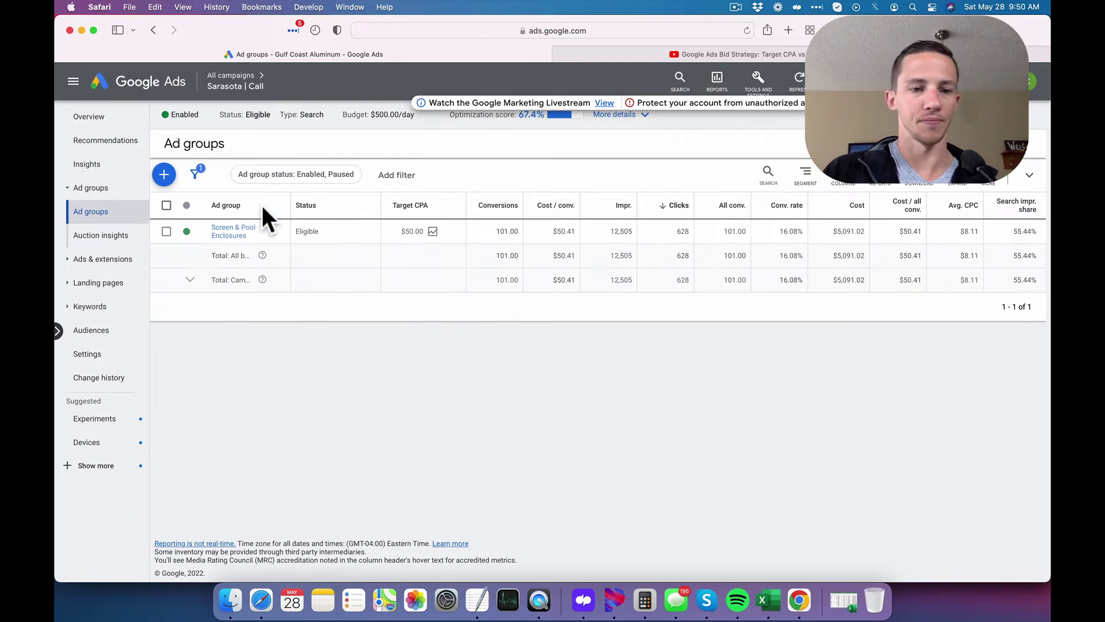
click(88, 354)
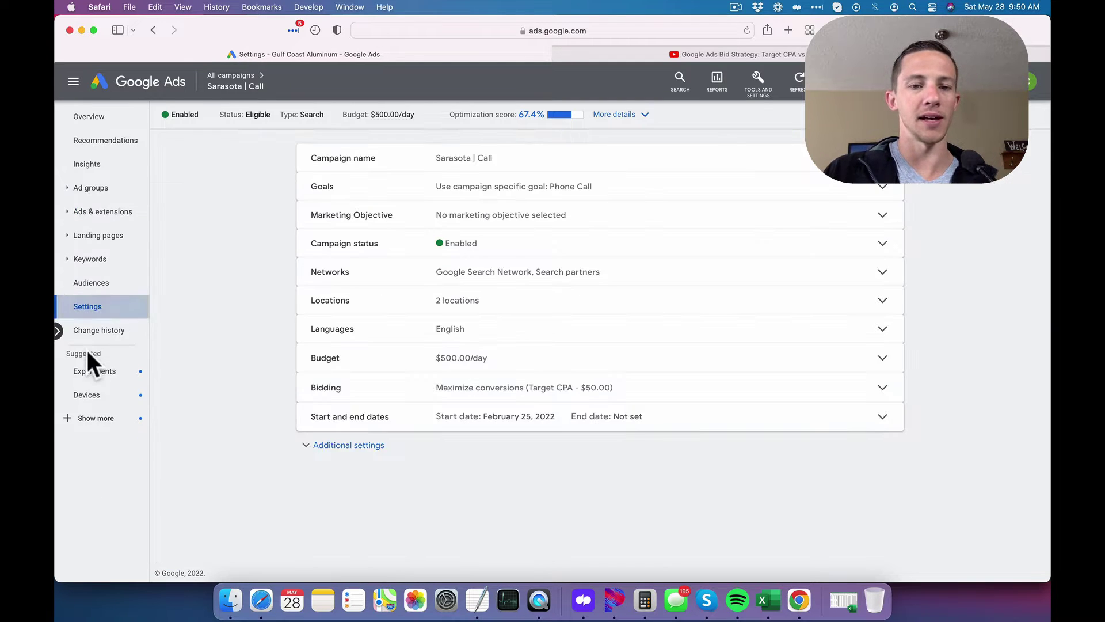
click(517, 389)
scroll(486, 400, down, 1)
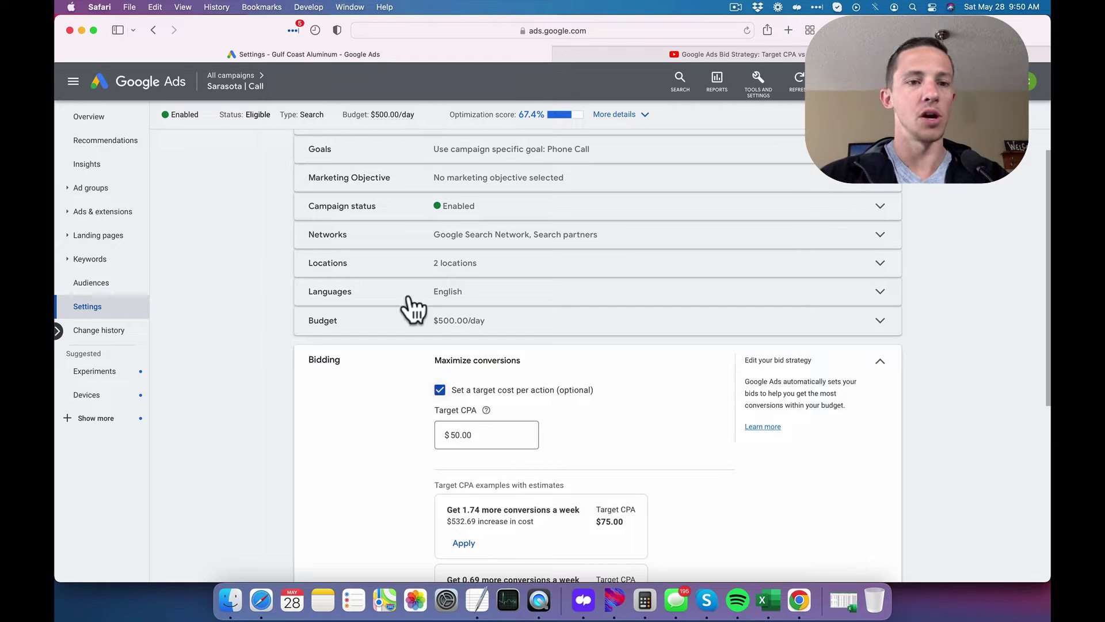
click(153, 29)
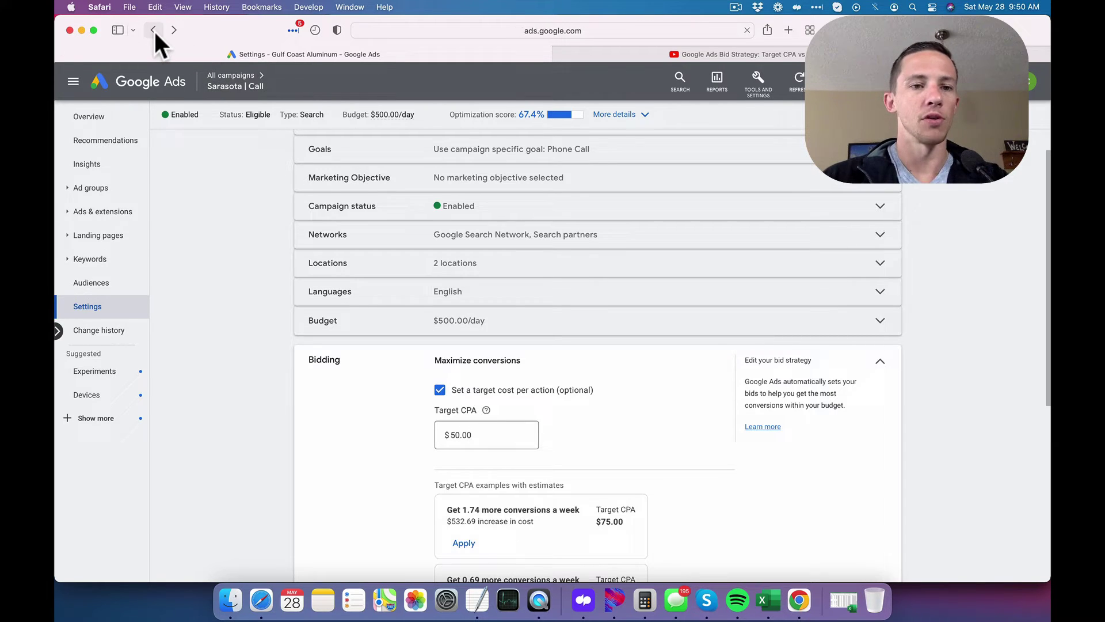
Step: Select Sarasota | Call and check Fort Myers | Call's Target CPA report, a $40.00 target
click(153, 29)
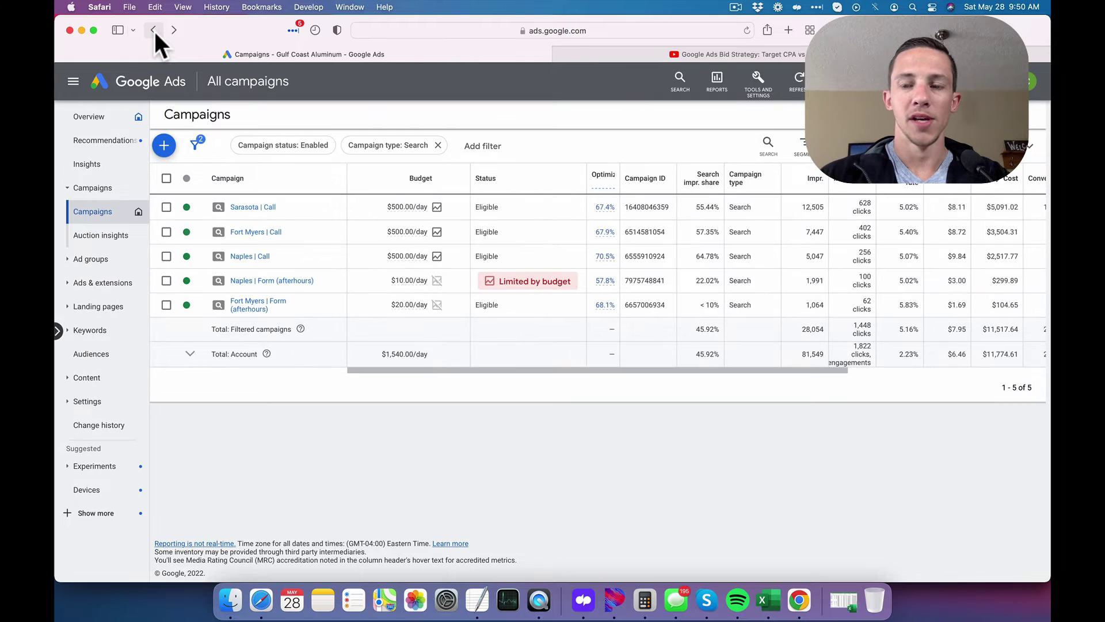
click(167, 207)
scroll(469, 231, right, 5)
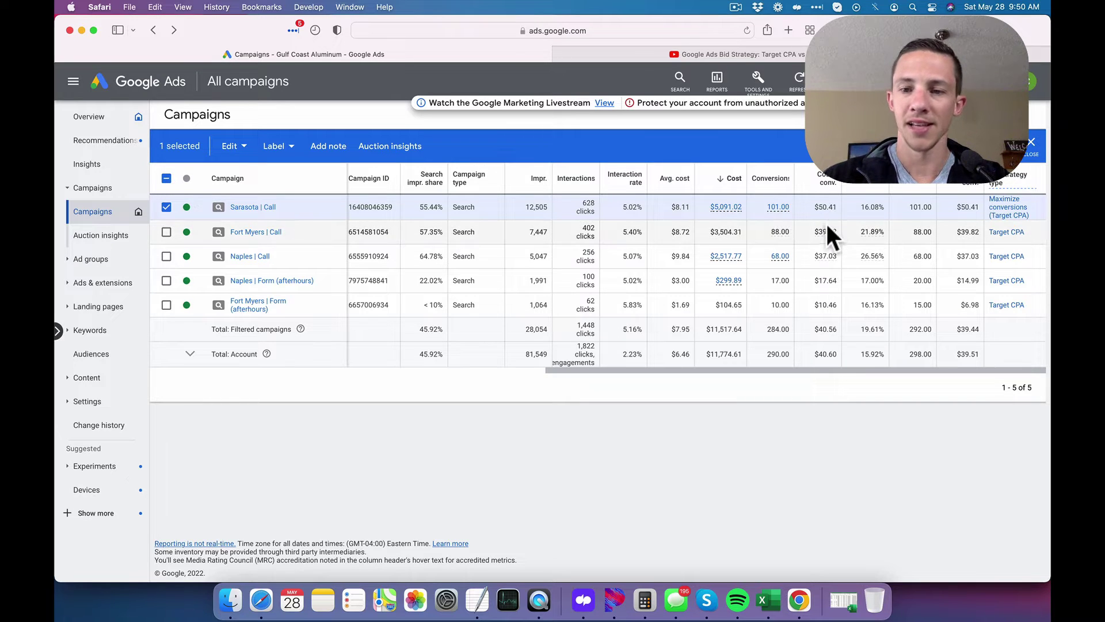
click(1006, 232)
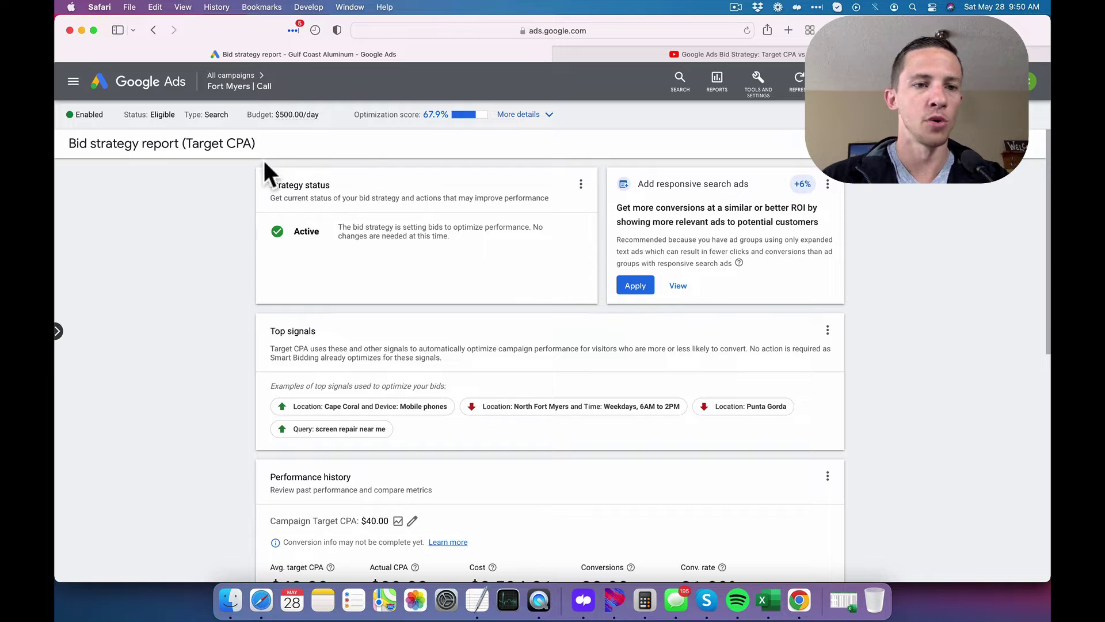
click(157, 31)
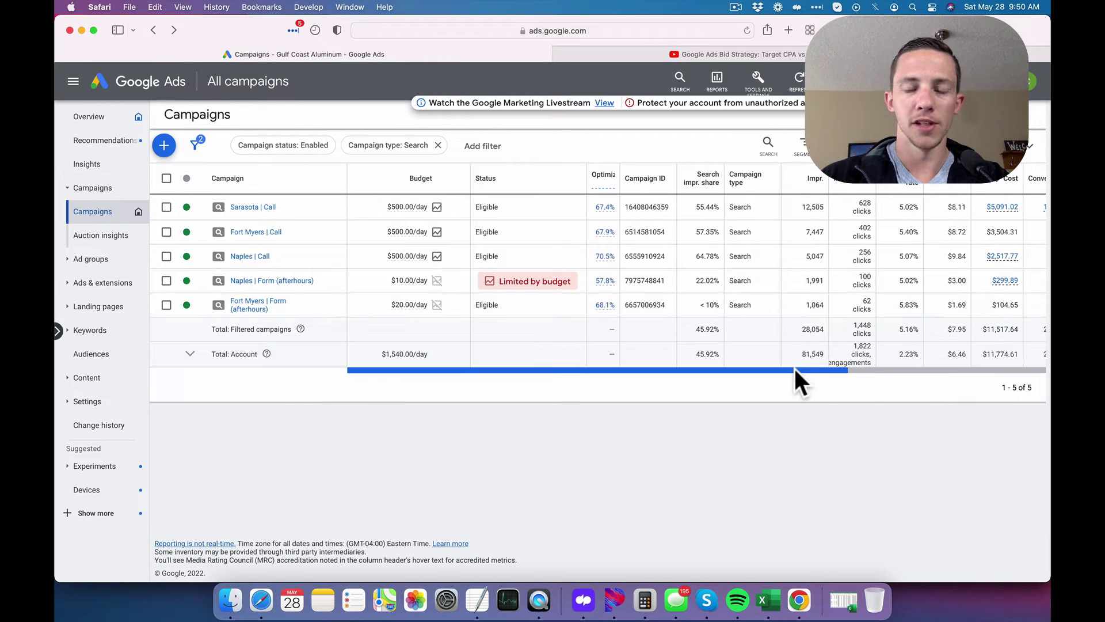
drag(794, 369, 917, 375)
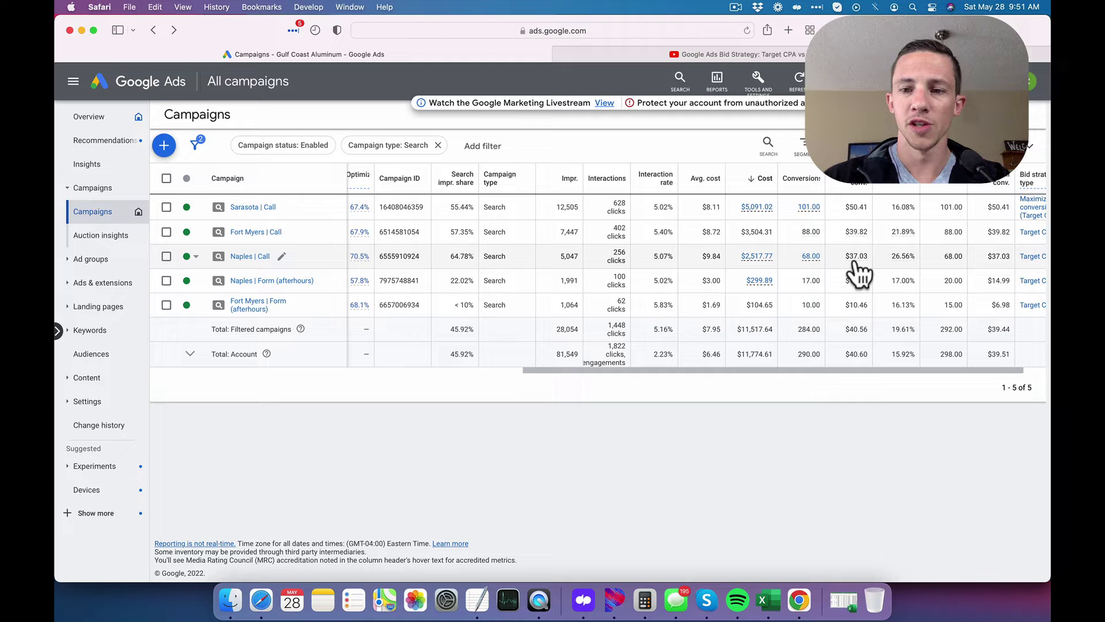
mouse_move(857, 260)
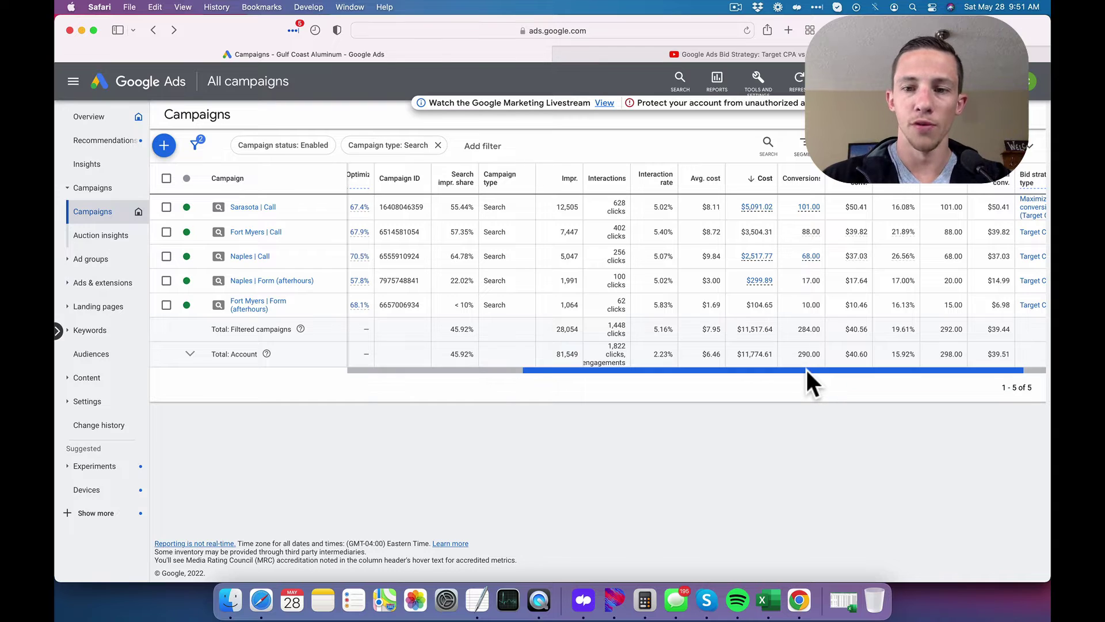
drag(806, 370, 836, 371)
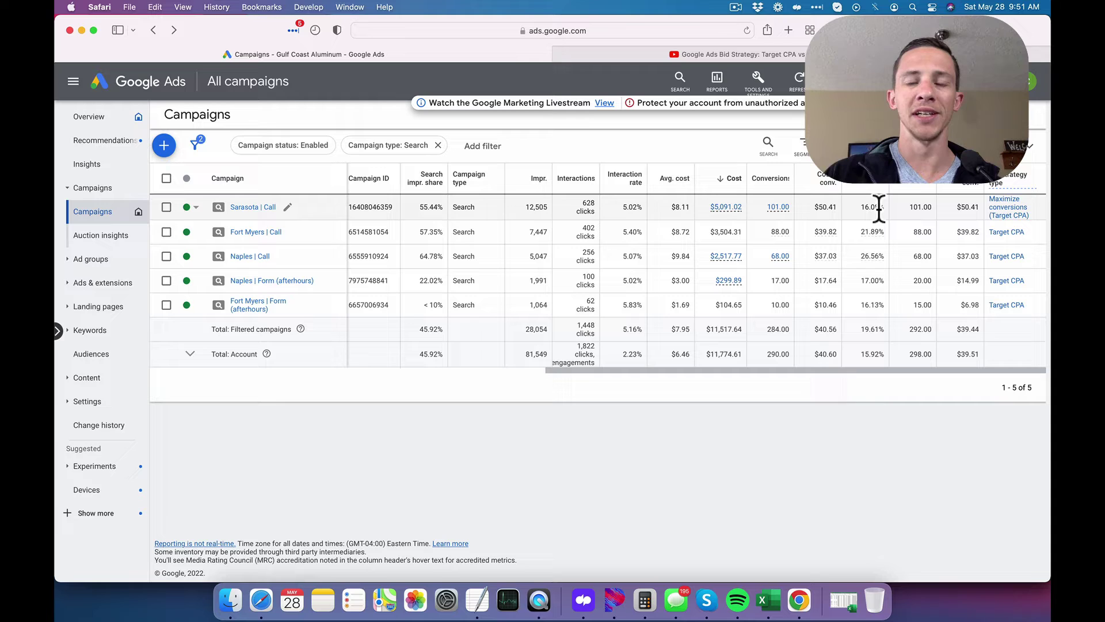
mouse_move(867, 194)
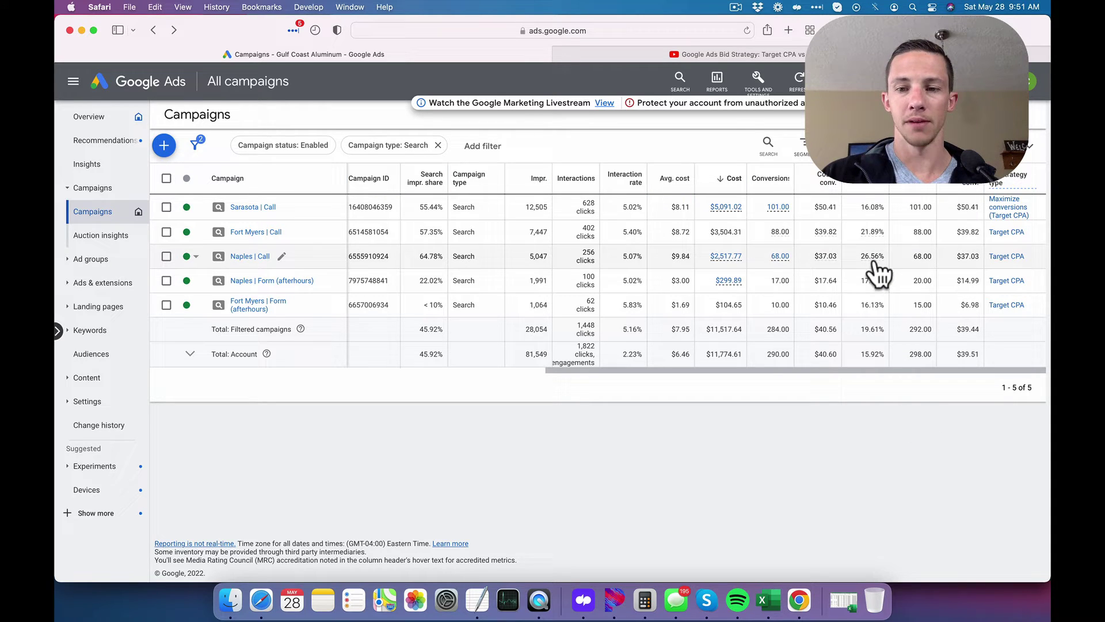
Step: Compare cost per conversion: $50.41 Sarasota, $39.82 Fort Myers, $37.03 Naples
mouse_move(872, 273)
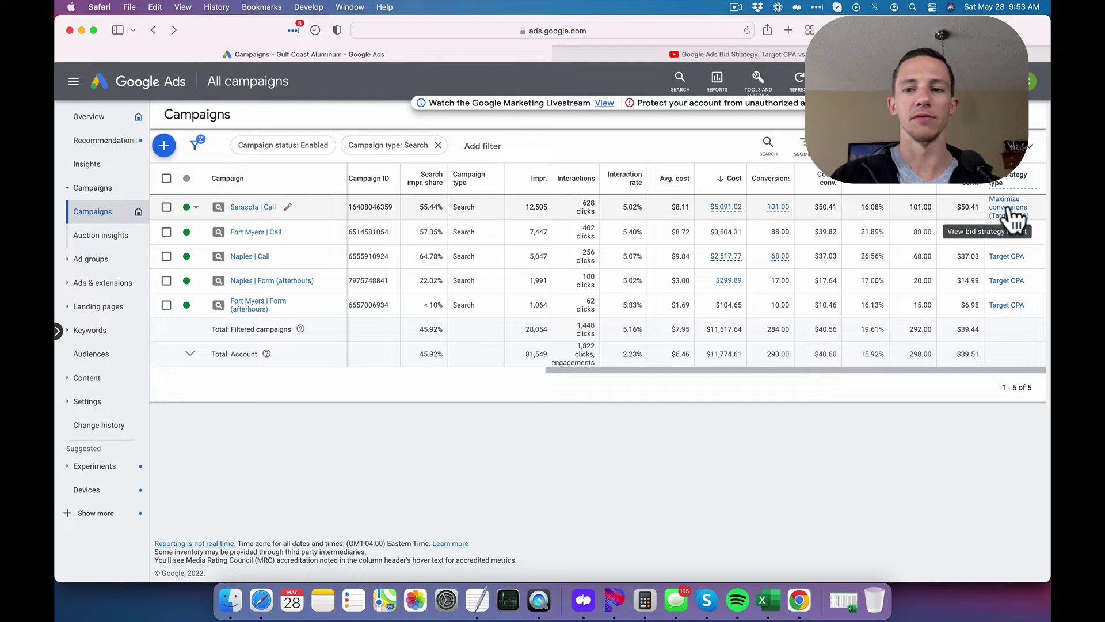
Step: Open the Sarasota | Call campaign and view its Settings page
click(255, 208)
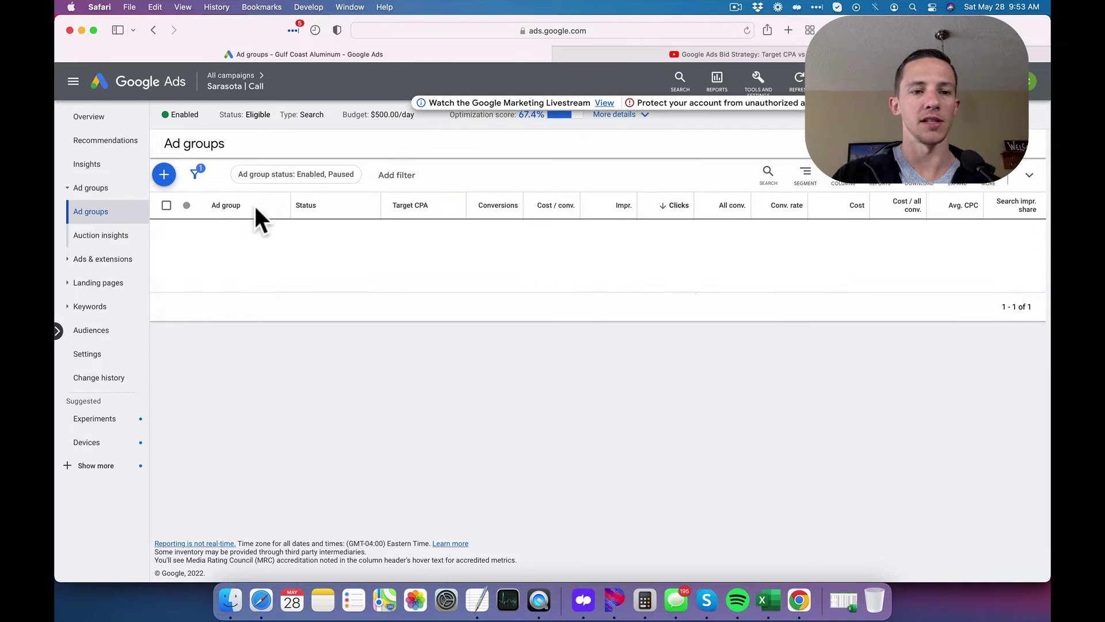
click(85, 354)
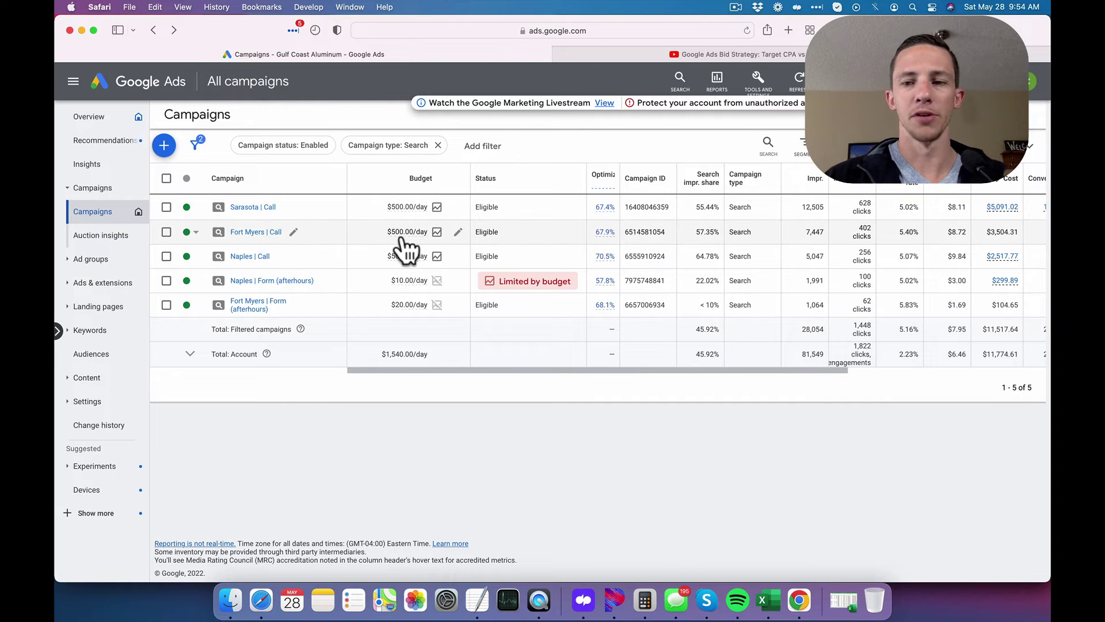
Step: Select Sarasota | Call and scroll the table right to the Conversions column
click(167, 207)
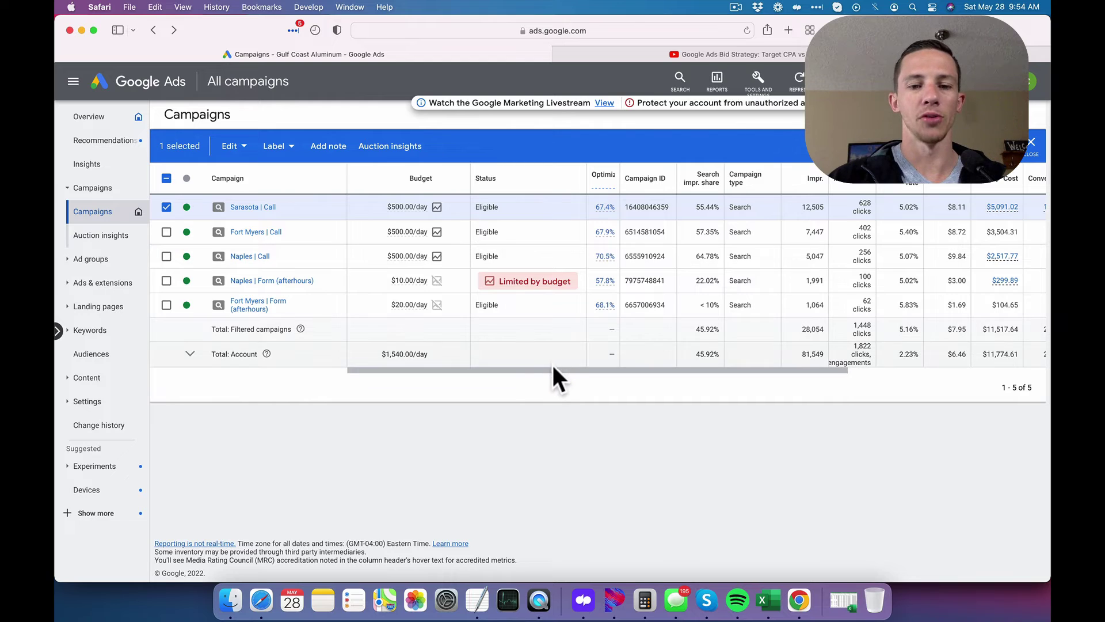
drag(551, 368, 568, 368)
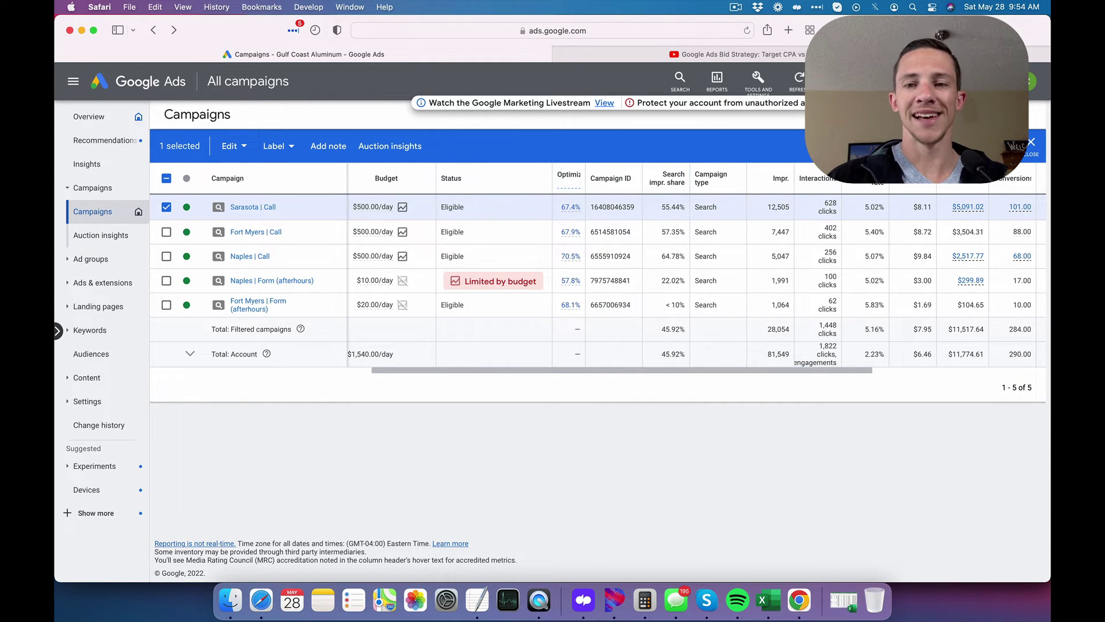
Step: Multiply 22 days by the $500 daily budget in Calculator (11,000), then return to Google Ads
click(646, 592)
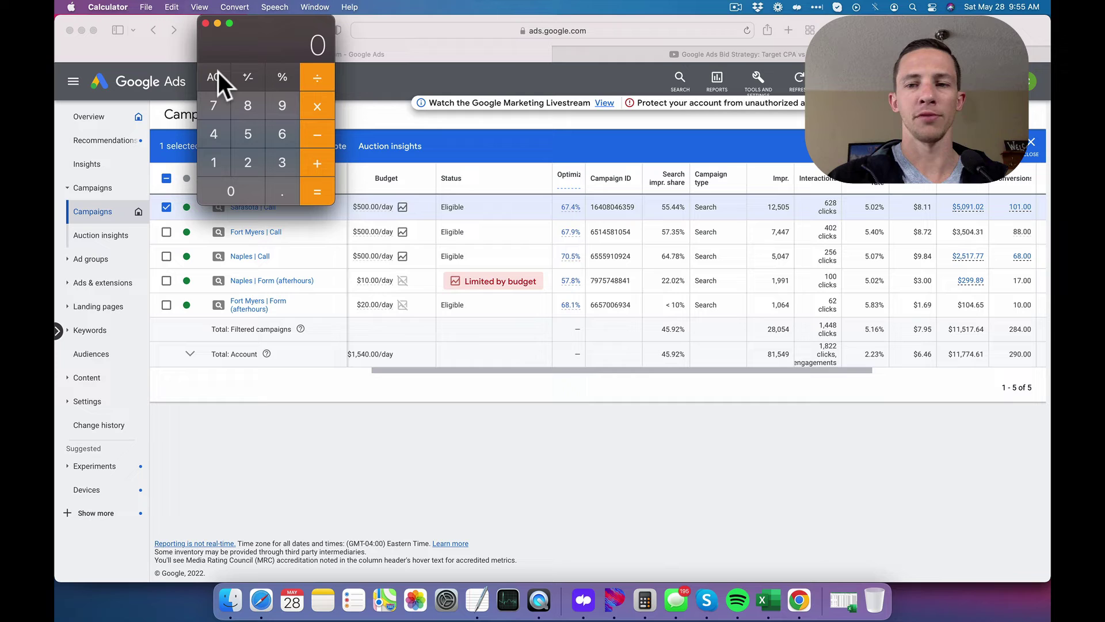
click(244, 166)
click(244, 166)
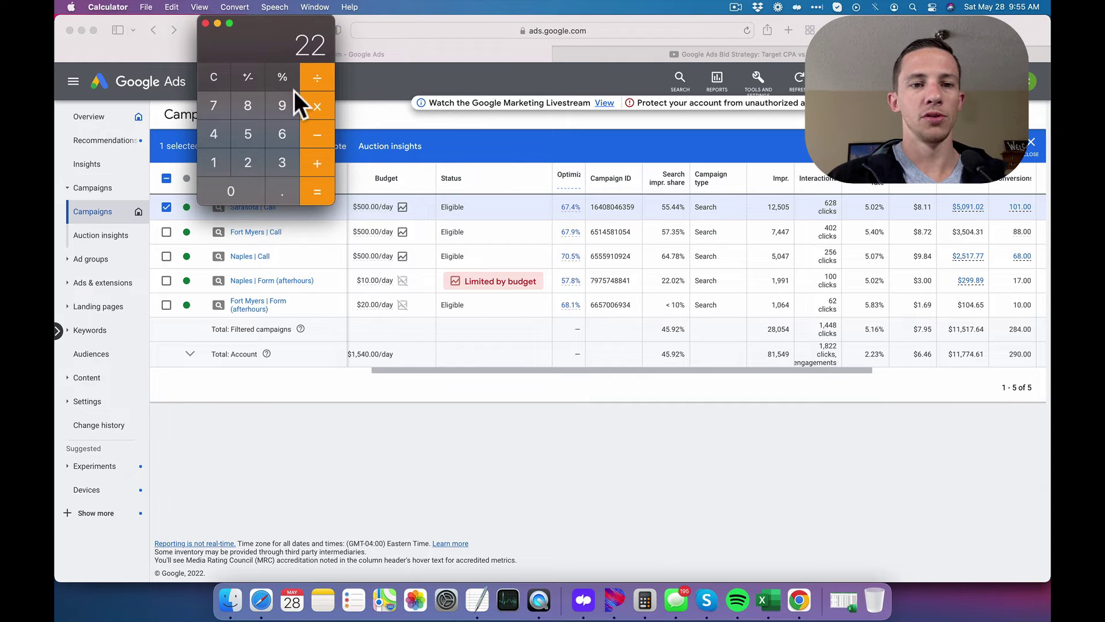
click(251, 136)
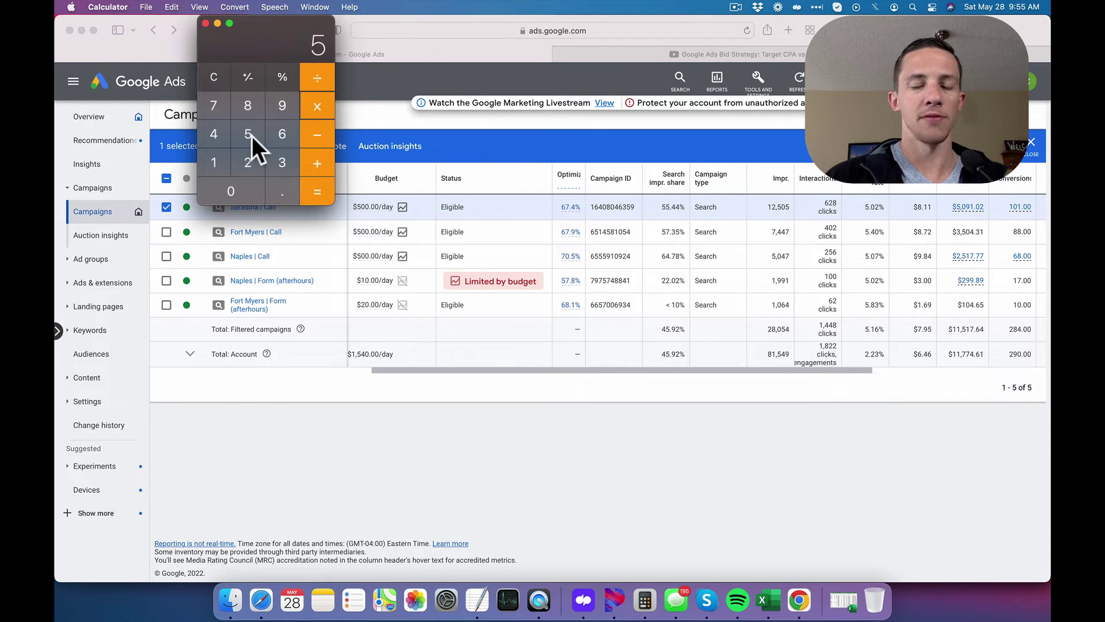
click(241, 185)
click(251, 185)
click(315, 188)
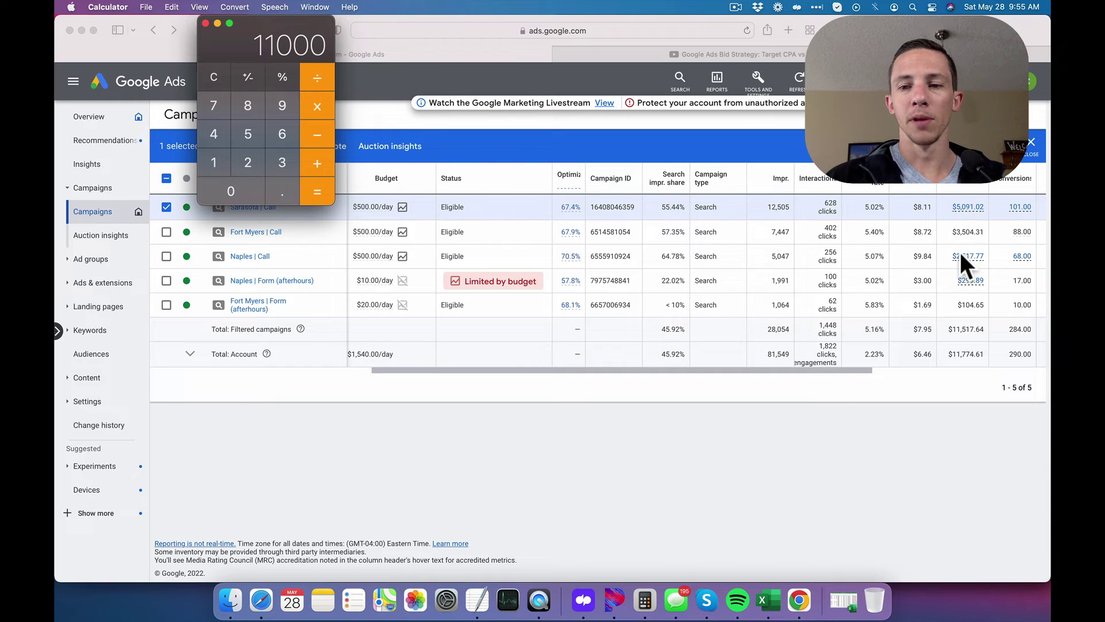
click(829, 369)
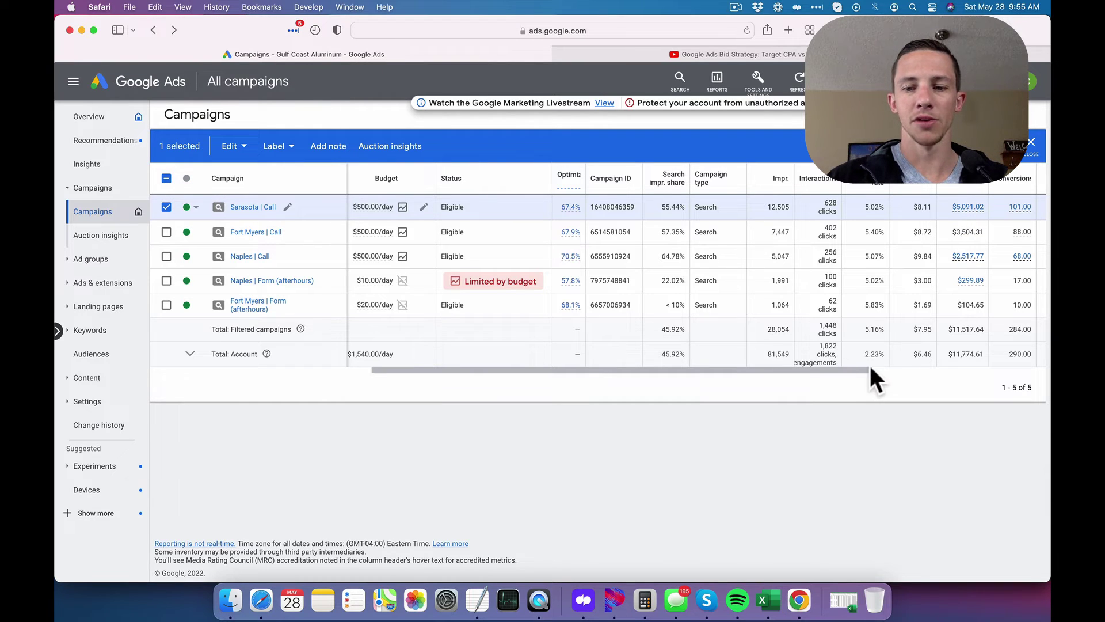
drag(856, 370, 1034, 371)
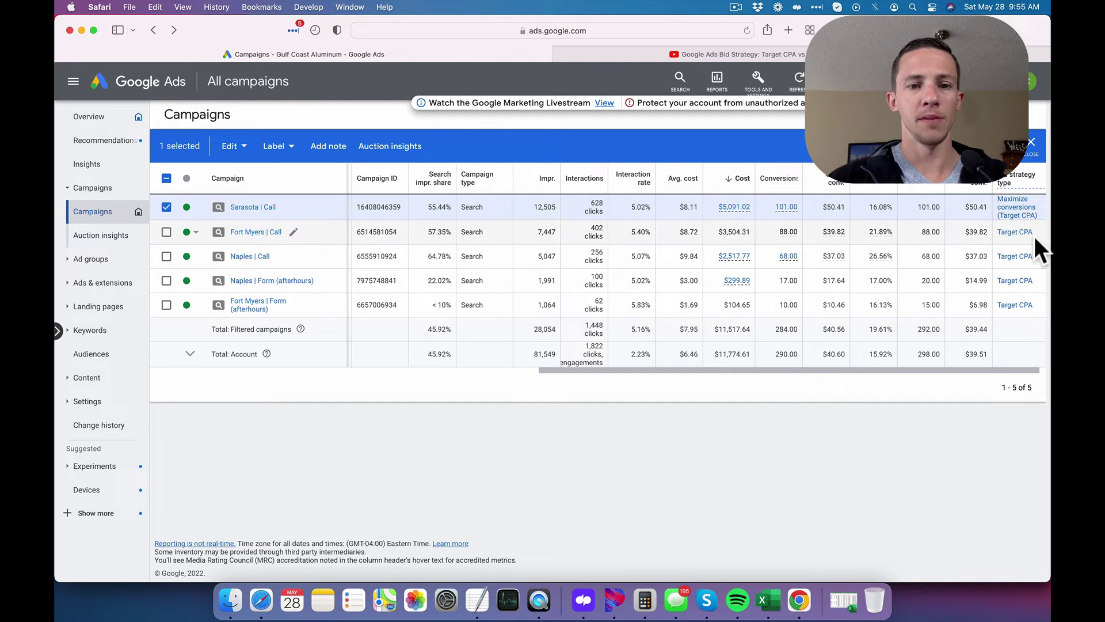
drag(686, 367, 517, 361)
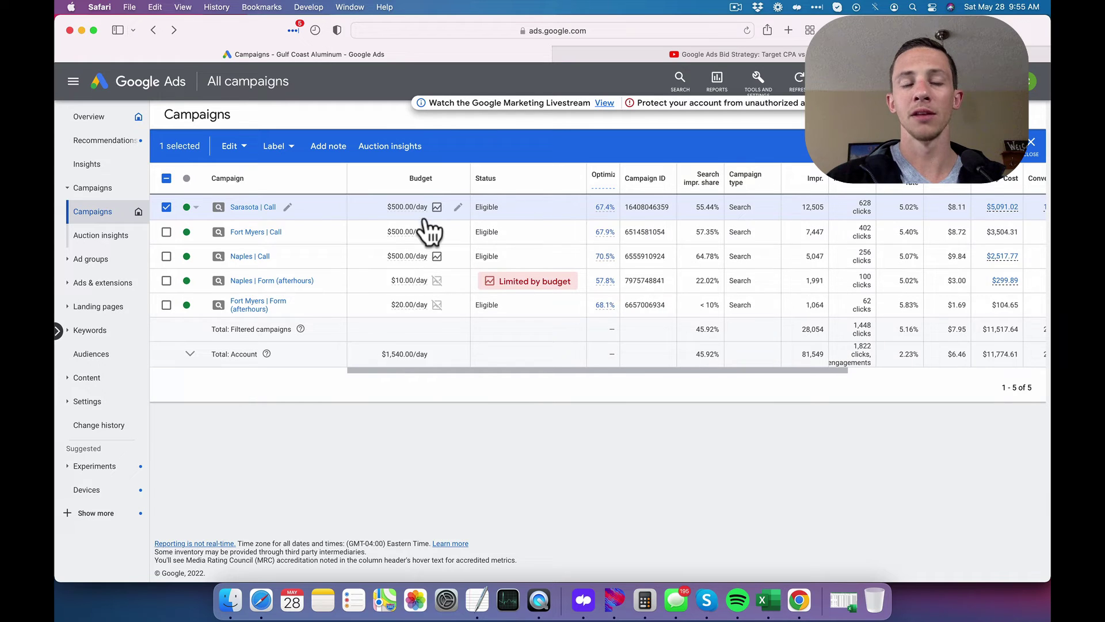
mouse_move(415, 234)
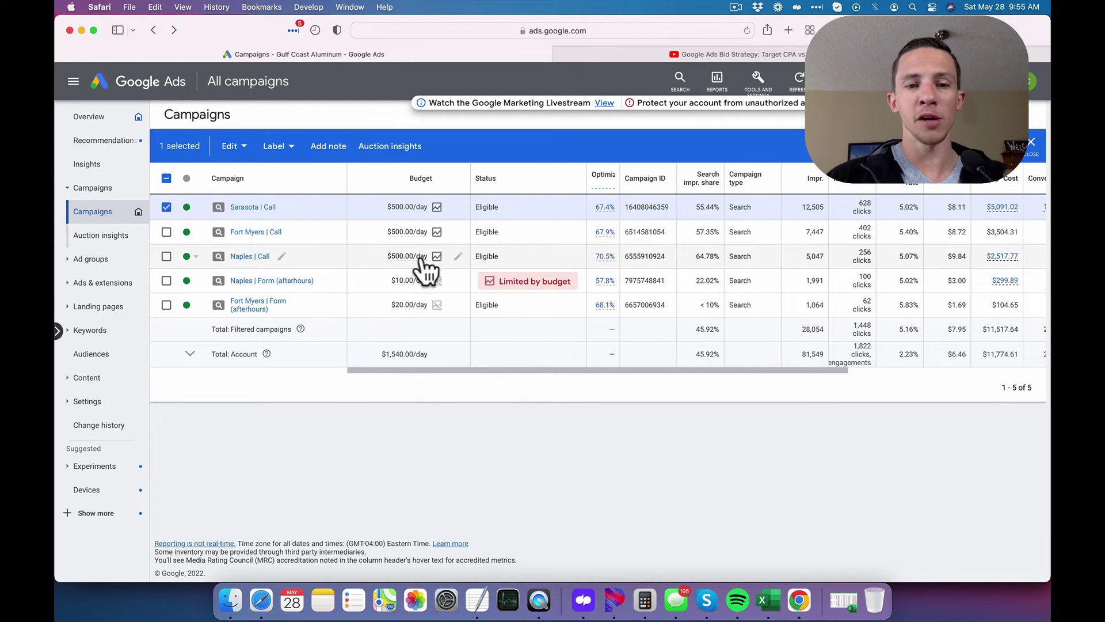
drag(424, 370, 613, 372)
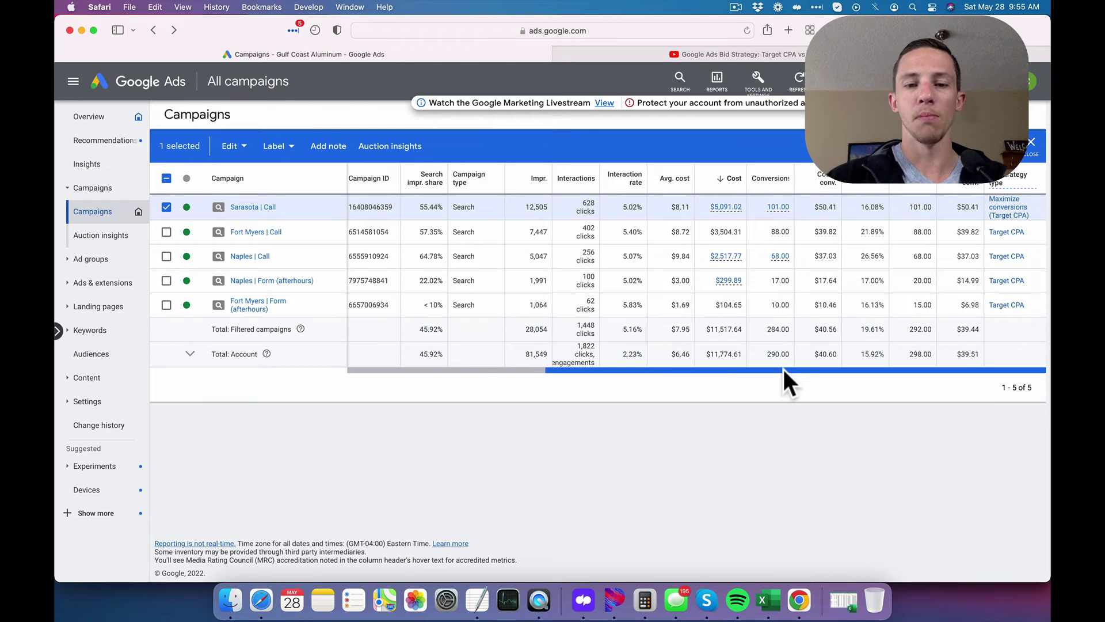
drag(782, 367, 631, 368)
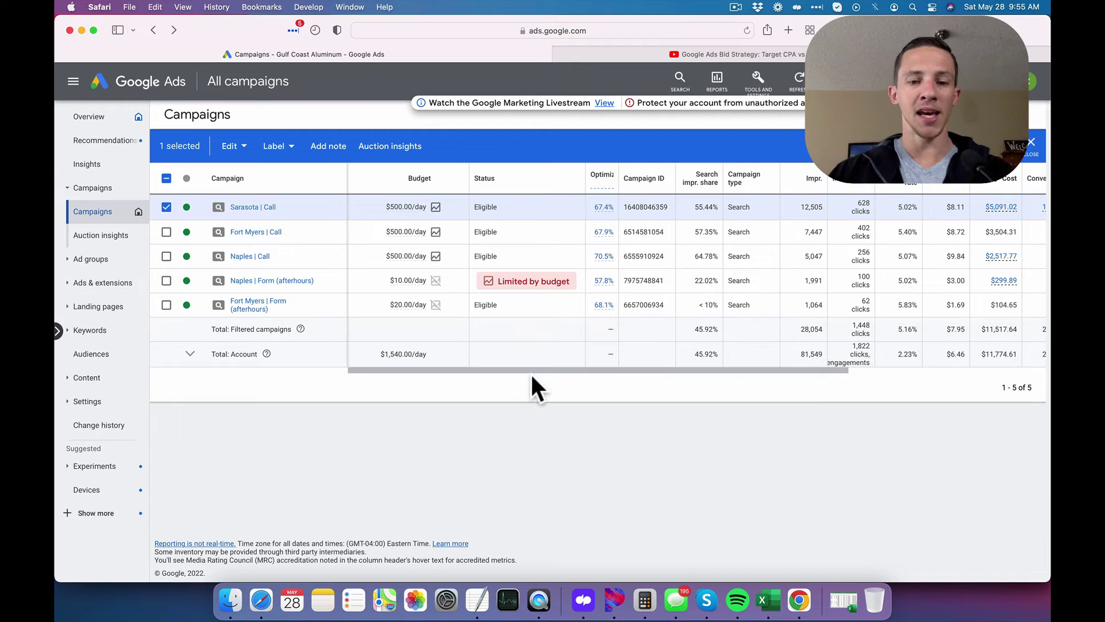
drag(530, 370, 685, 374)
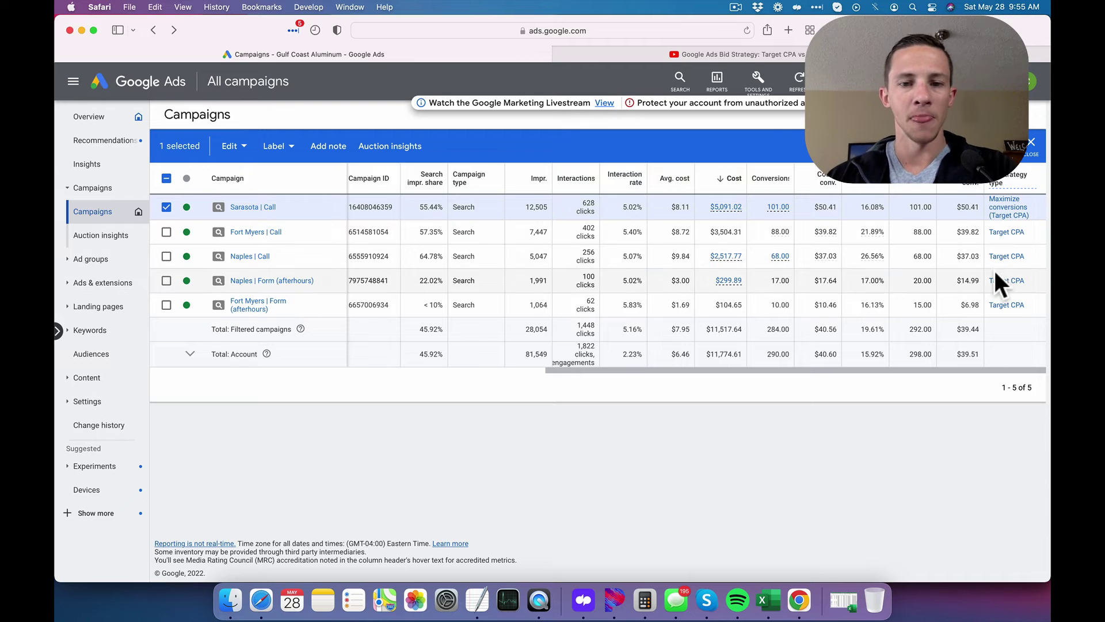
drag(804, 370, 640, 364)
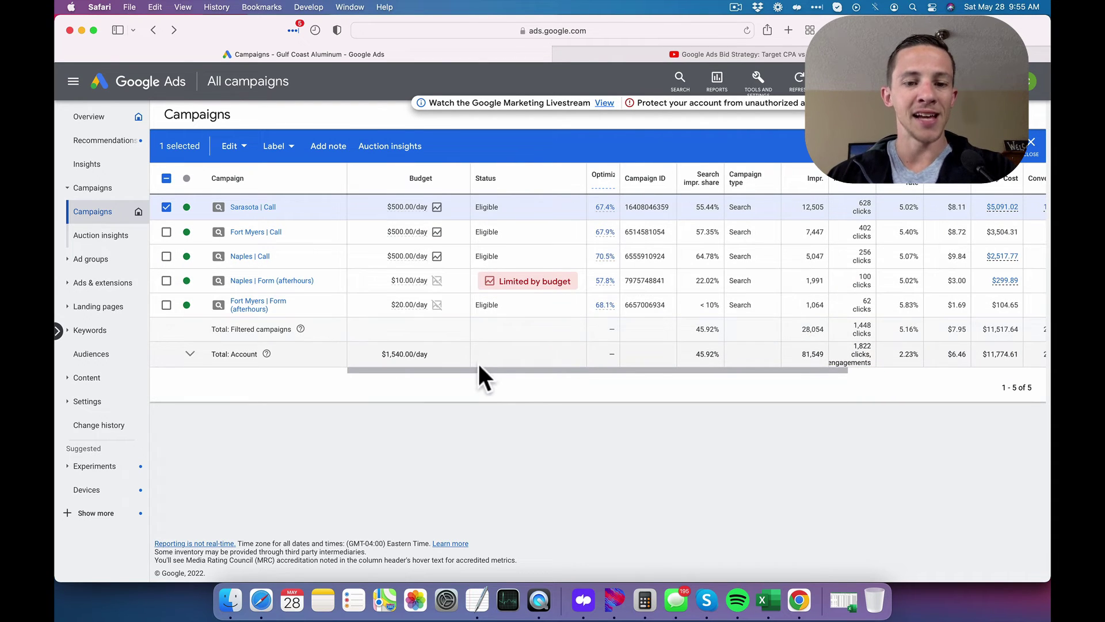
drag(480, 367, 712, 378)
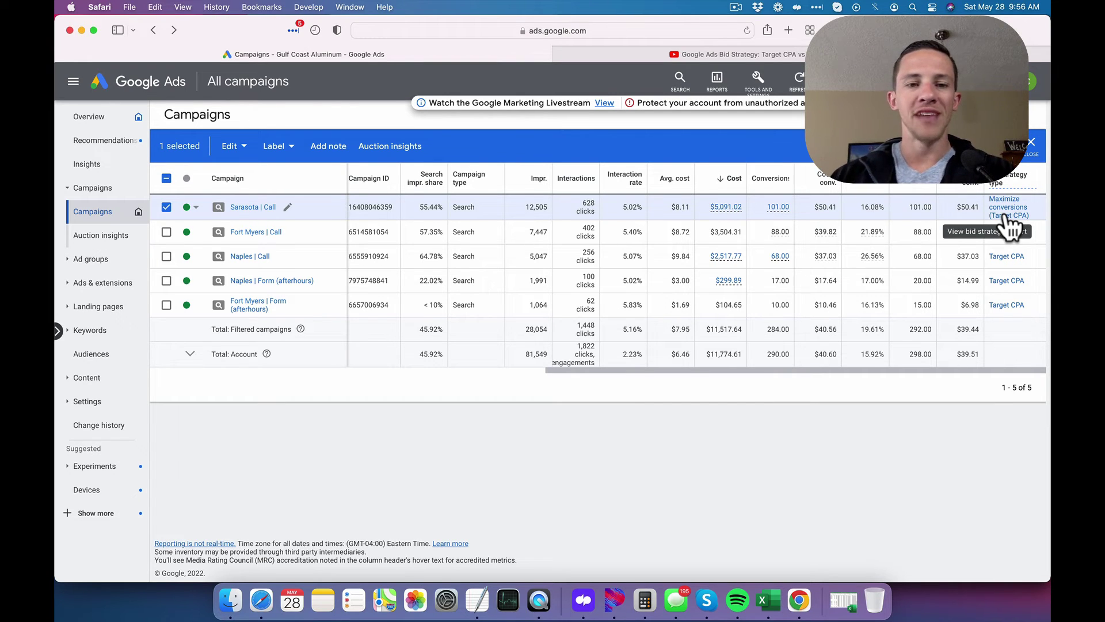
drag(822, 370, 656, 375)
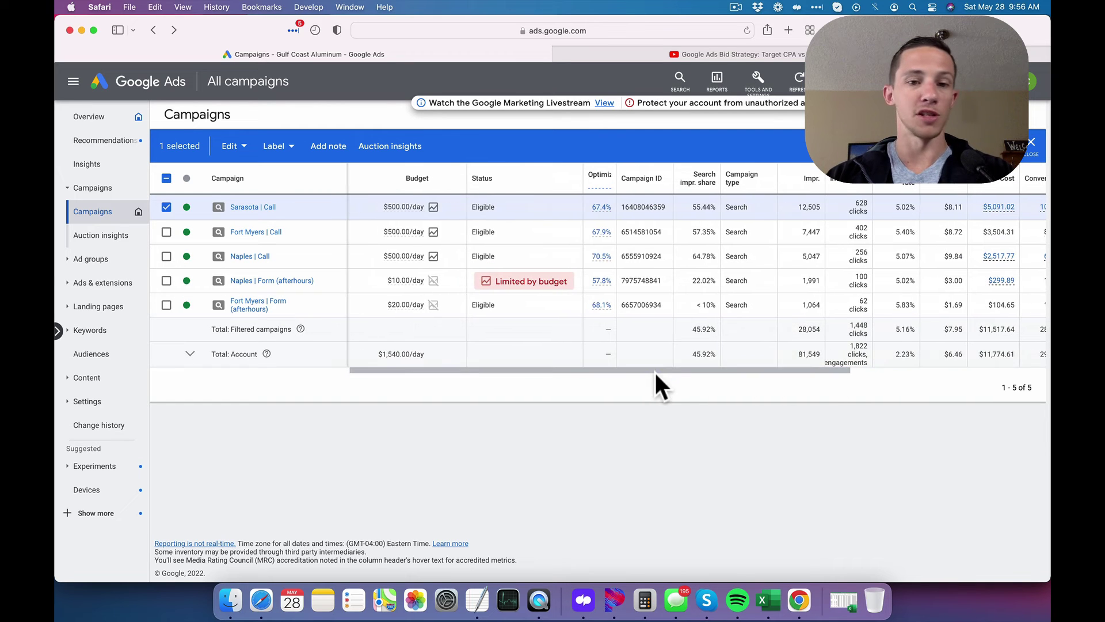
mouse_move(397, 210)
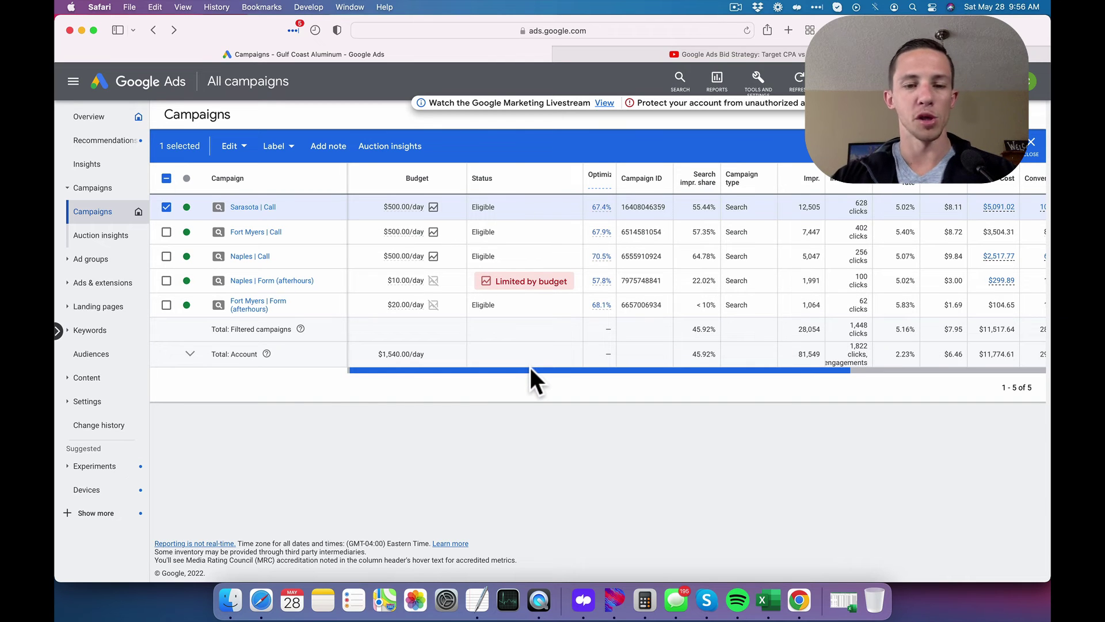
mouse_move(529, 365)
mouse_down()
mouse_move(561, 367)
mouse_move(471, 371)
mouse_up()
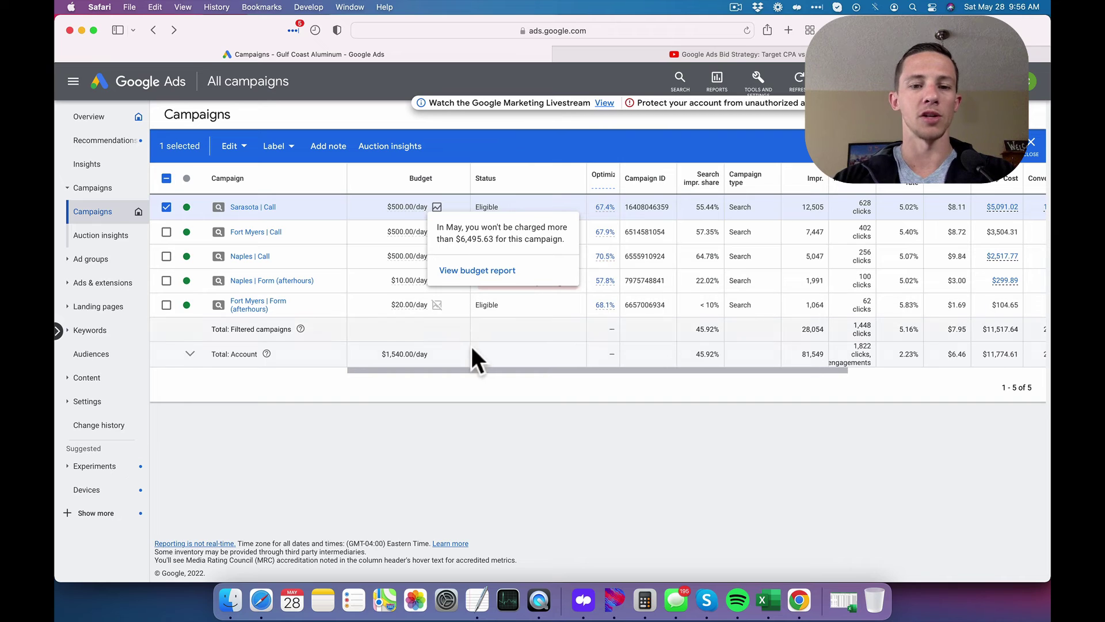
Step: Scroll the campaigns table fully right to reveal Bid strategy type beside cost and conversions
drag(465, 369, 626, 375)
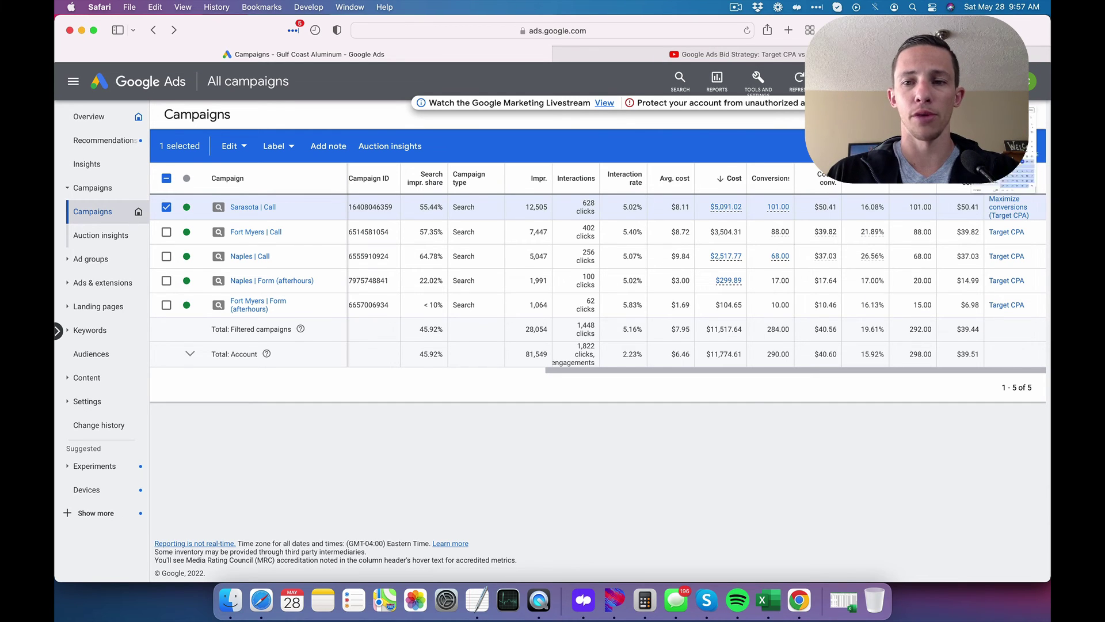
Step: Switch the date range to This week and select Fort Myers | Call instead of Sarasota | Call
click(950, 114)
click(771, 222)
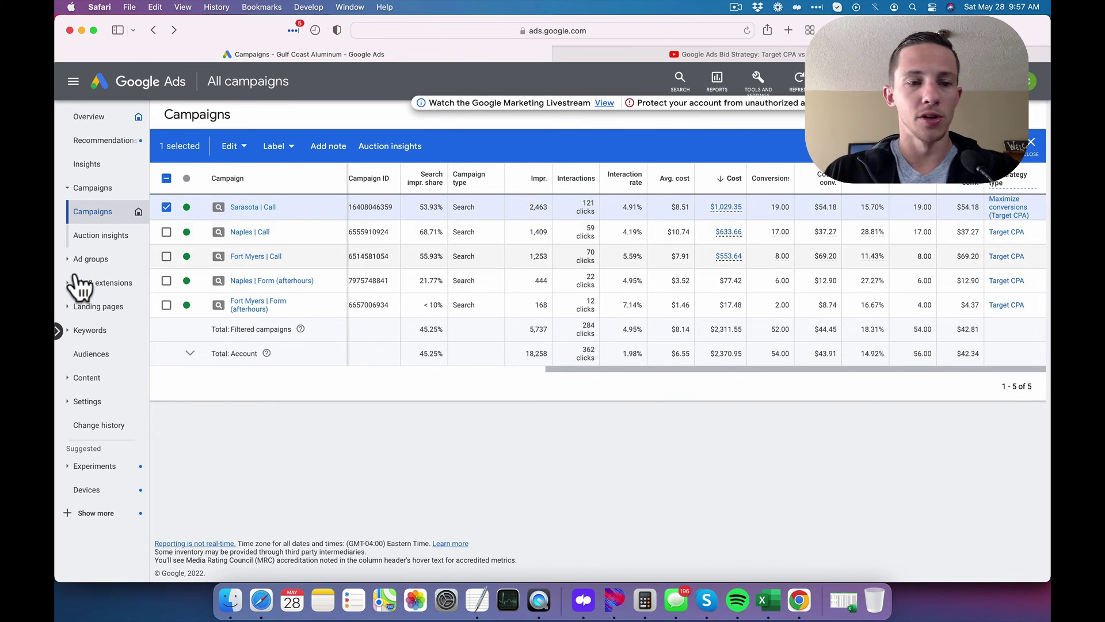
click(166, 257)
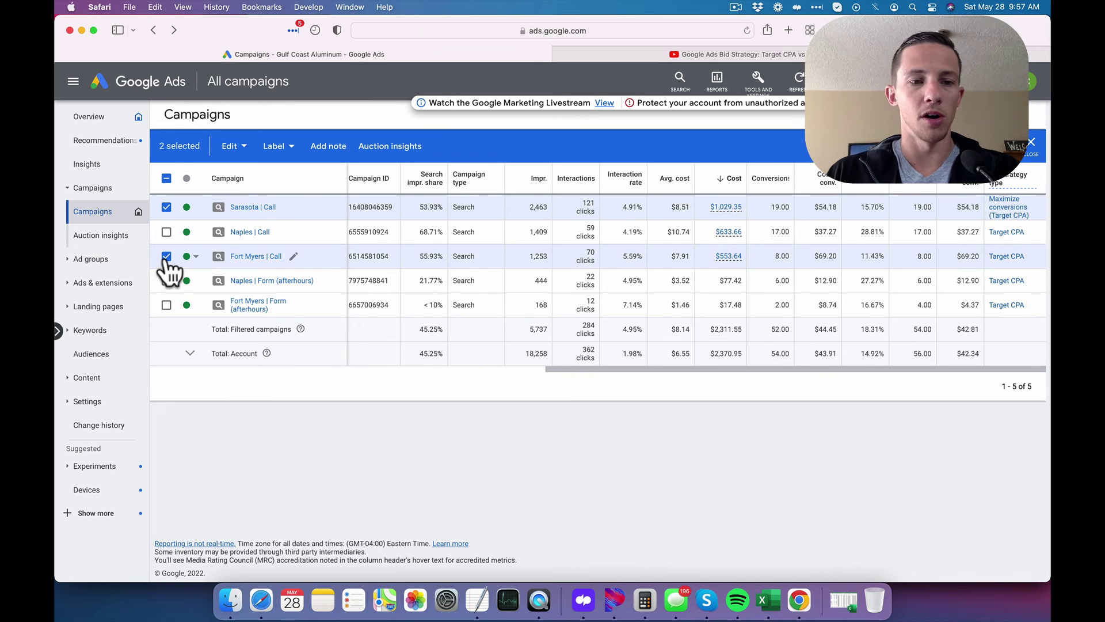
click(168, 208)
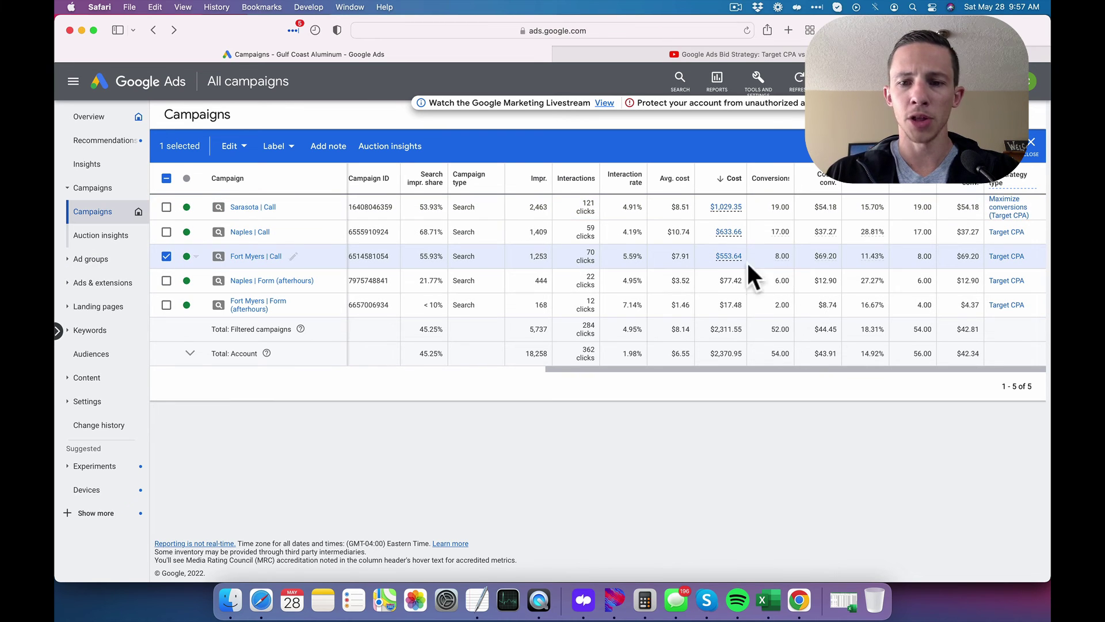
mouse_move(829, 271)
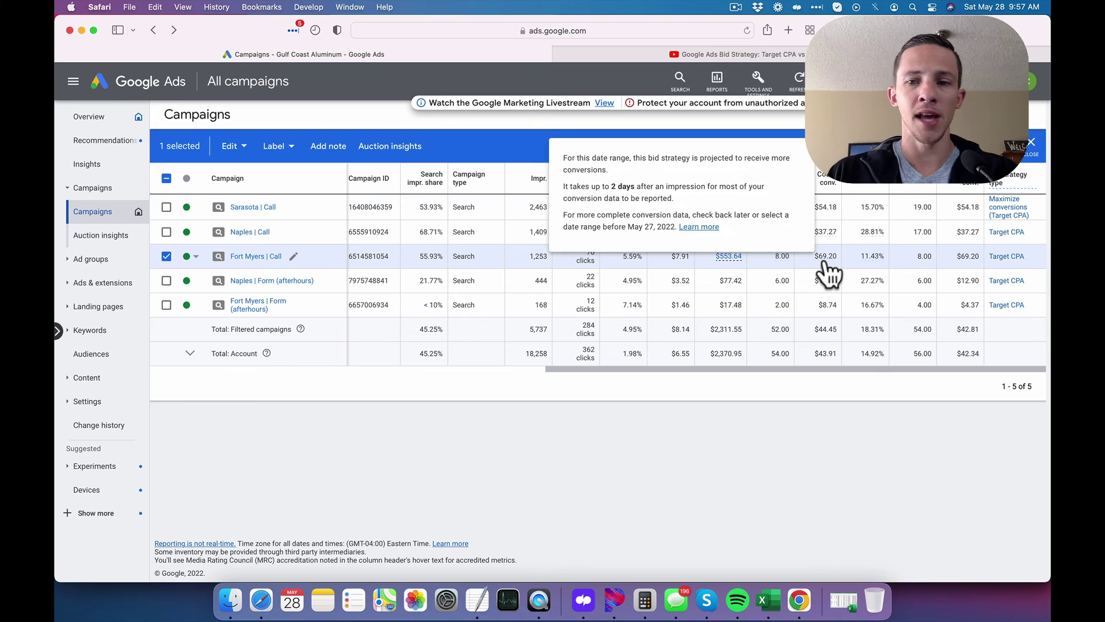
mouse_move(839, 199)
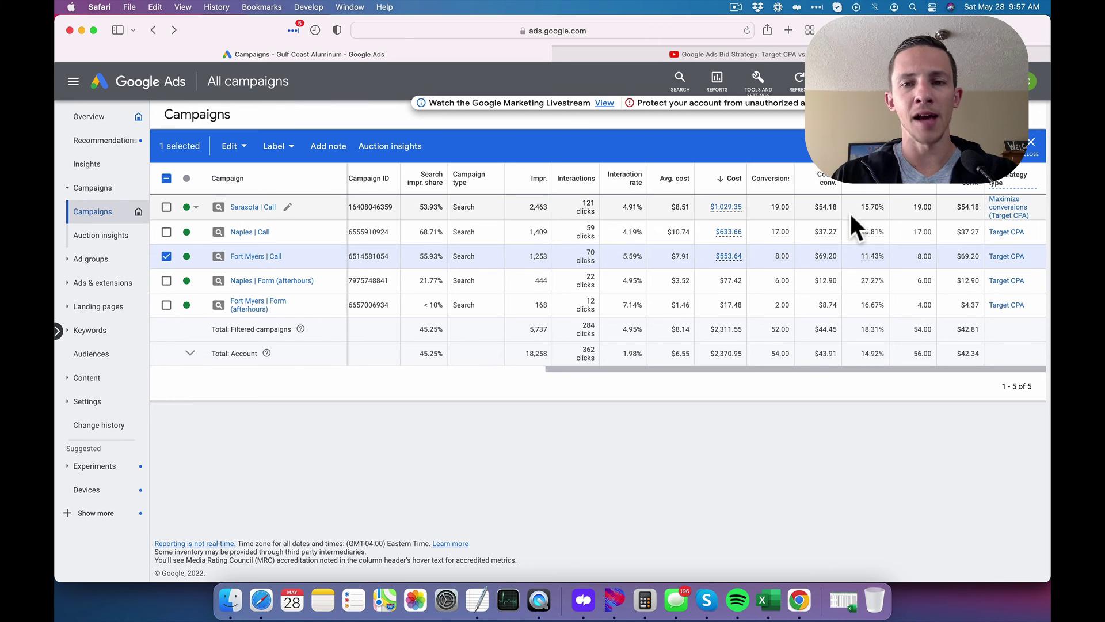
Step: Choose Last 30 days, restoring $39.82 and $50.41 cost per conversion
click(846, 115)
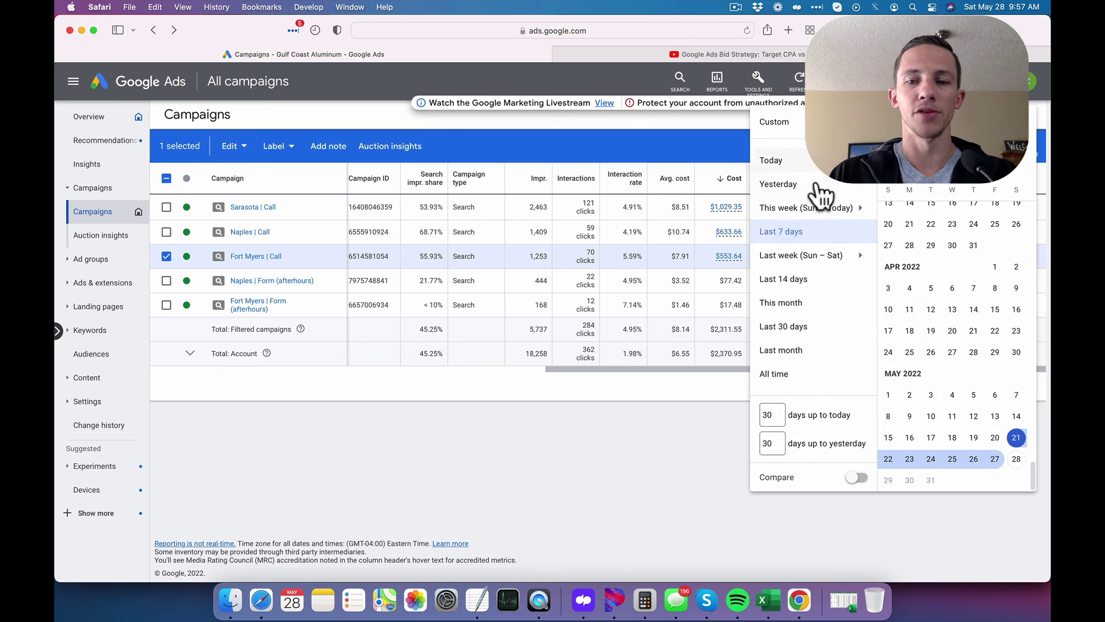
click(778, 326)
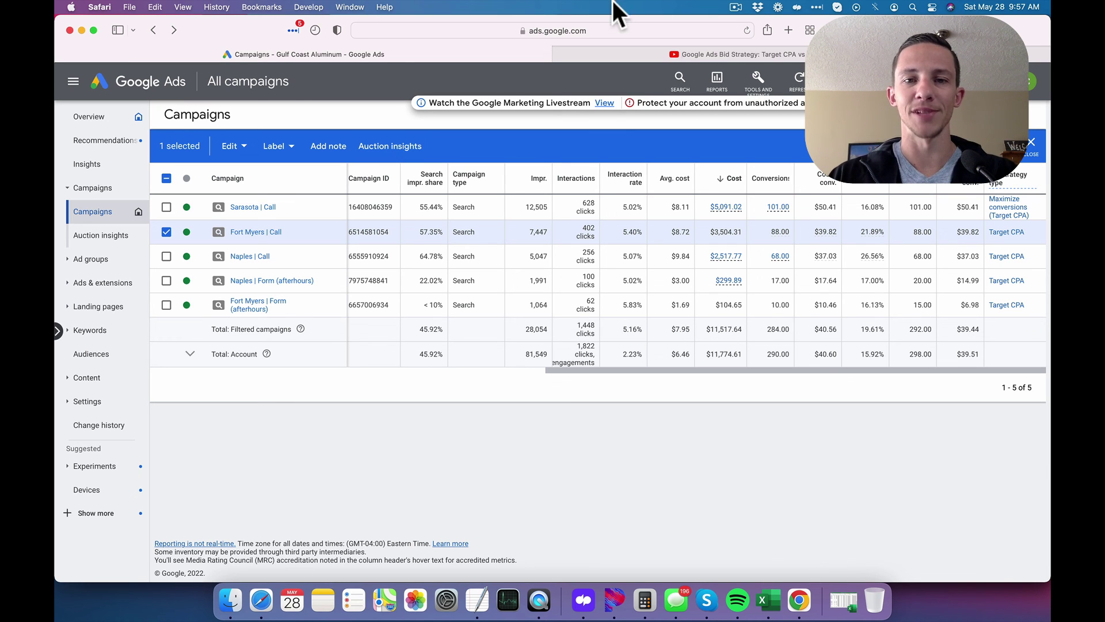
Step: Bring up the YouTube video 'Google Ads Bid Strategy: Target CPA vs Max Conversions [$2718 Test]'
click(666, 53)
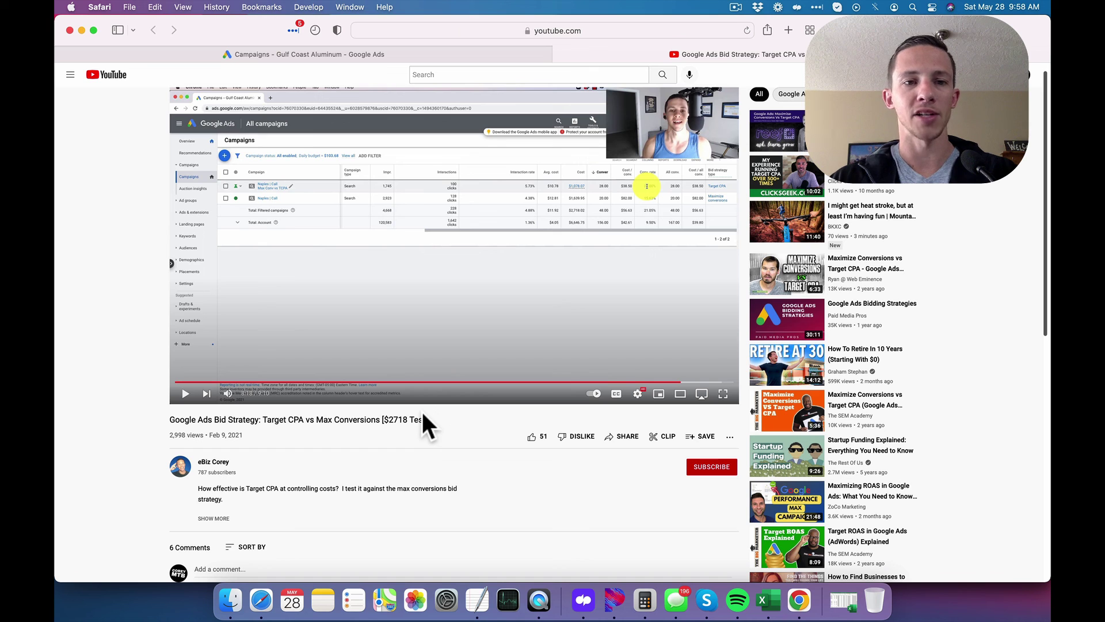
Step: Back in Google Ads, check the Fort Myers | Call budget's $5,262.07 May charge cap
click(377, 53)
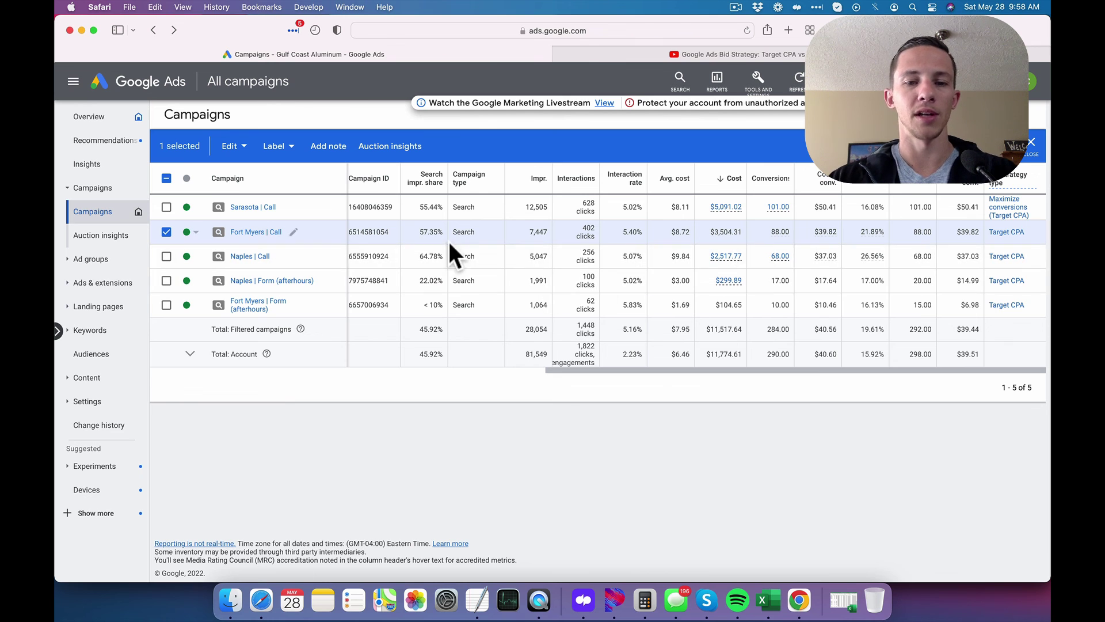
drag(616, 368, 506, 322)
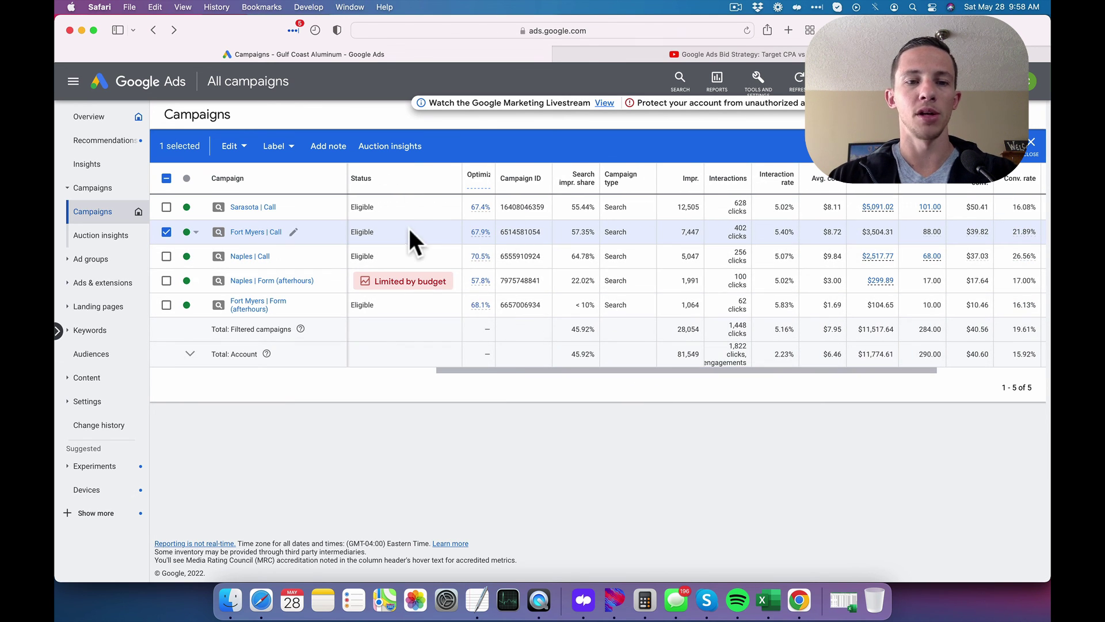
drag(485, 366, 430, 362)
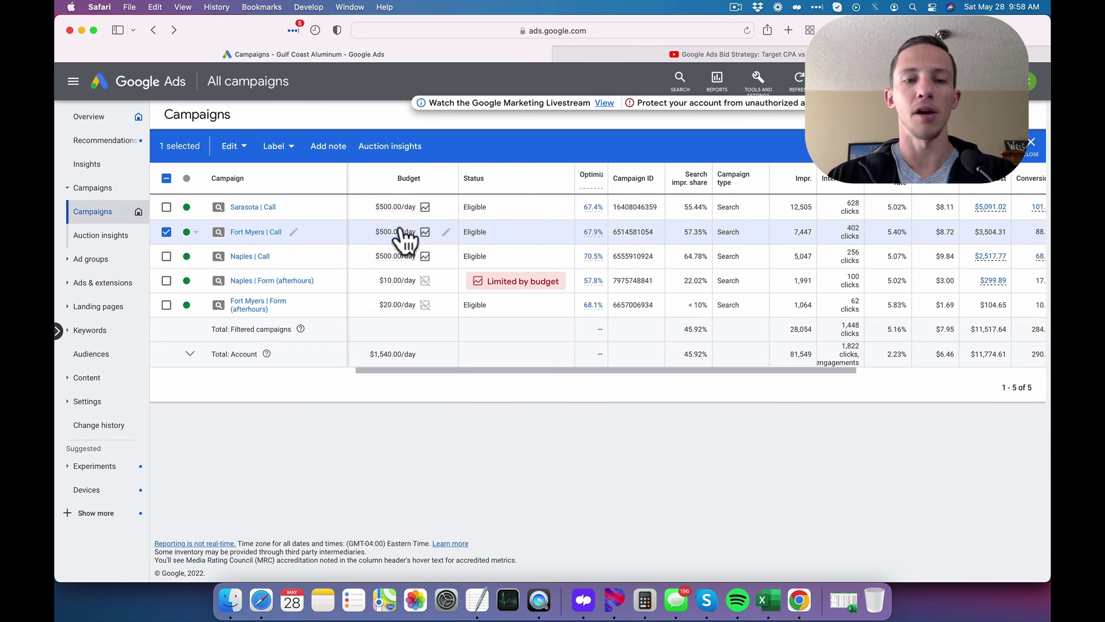
mouse_move(405, 247)
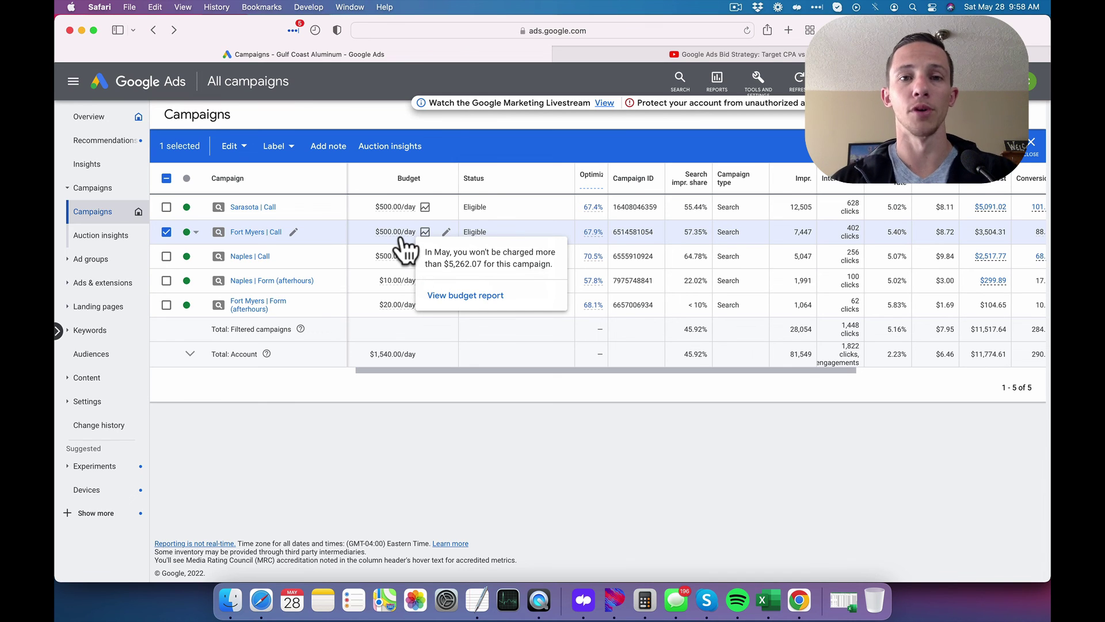